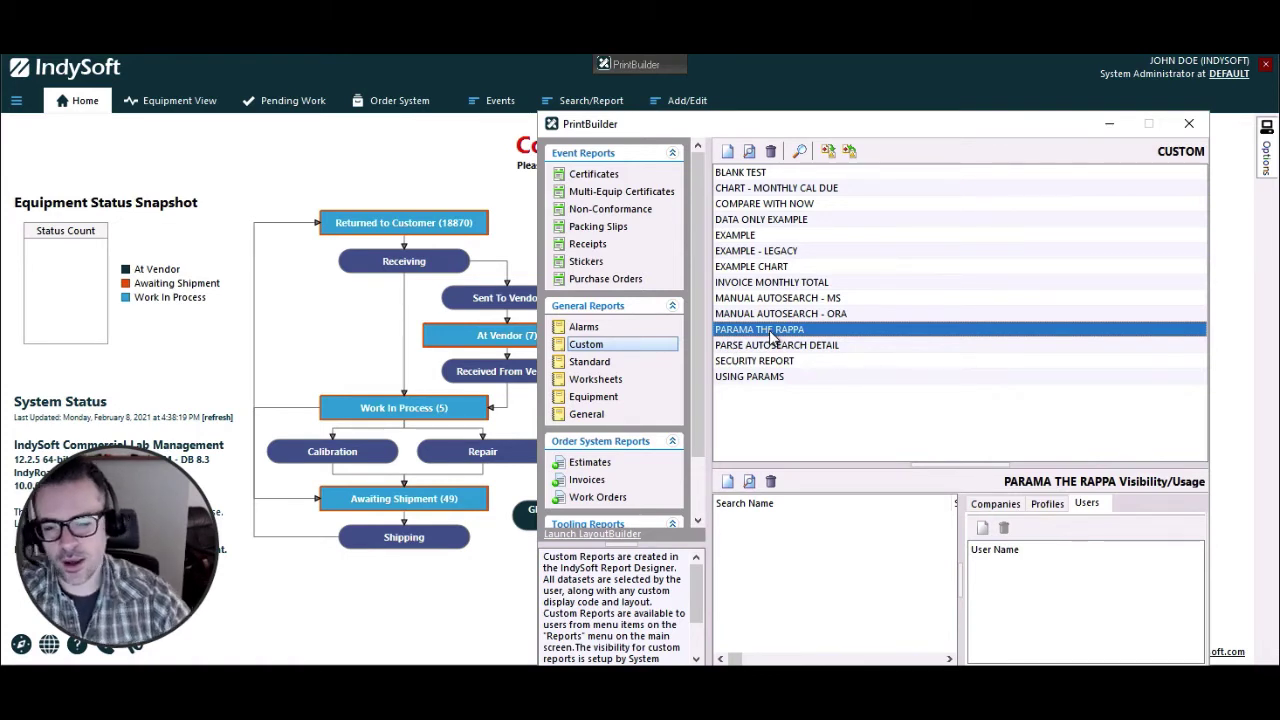
# Step: Open the PARAMA THE RAPPA report to show its Equipment title, header and detail bands
pyautogui.doubleClick(775, 340)
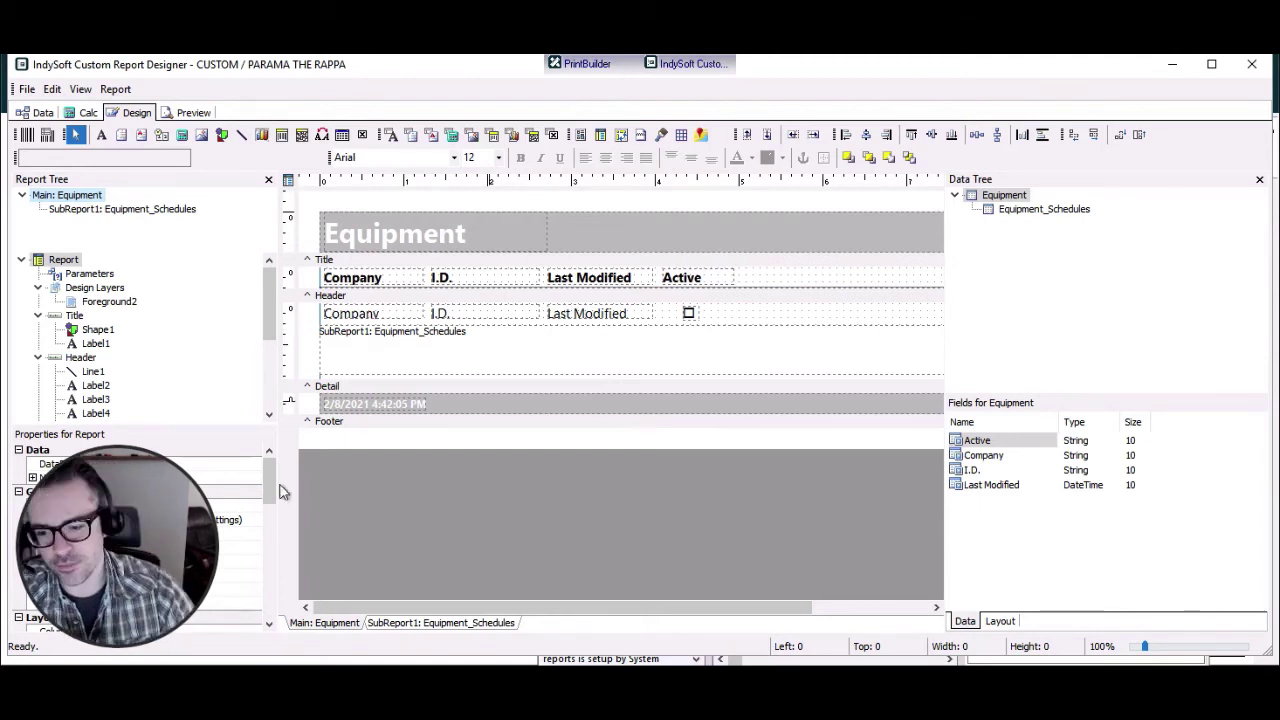
pyautogui.moveTo(118, 529); pyautogui.dragTo(1162, 530)
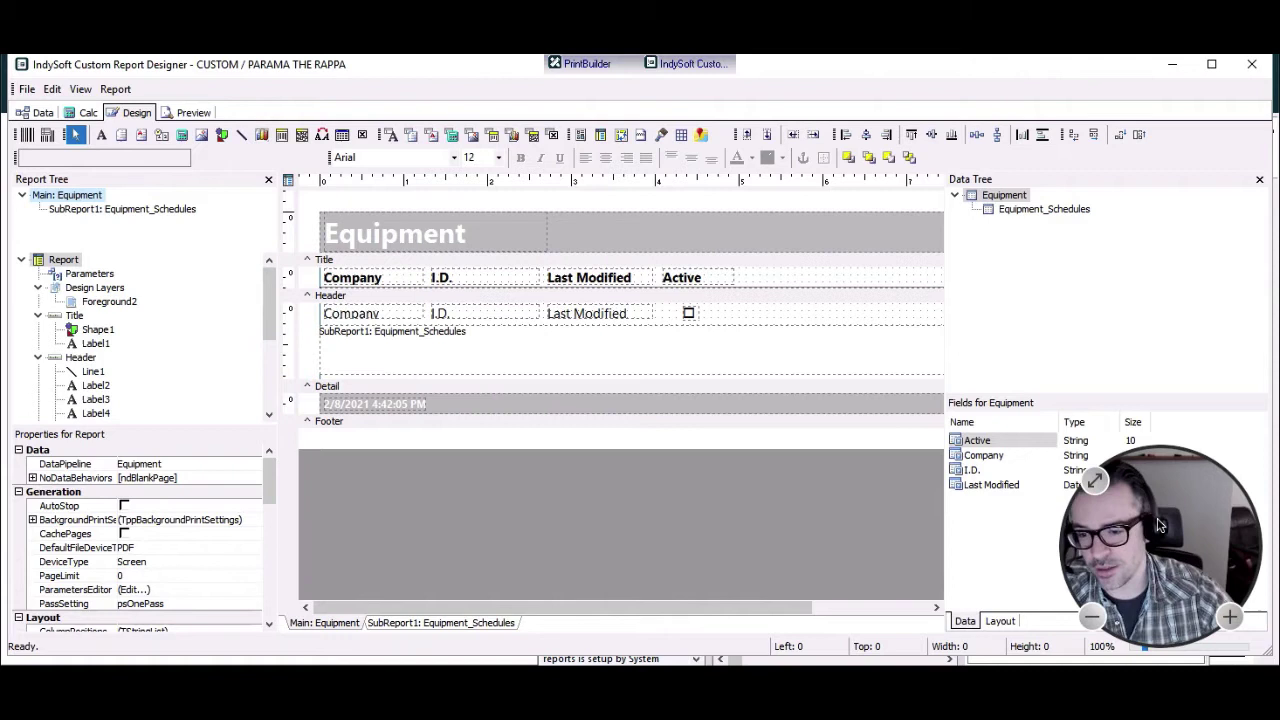
# Step: Create a new report parameter under Parameters named EventStatus and review its properties
pyautogui.click(84, 265)
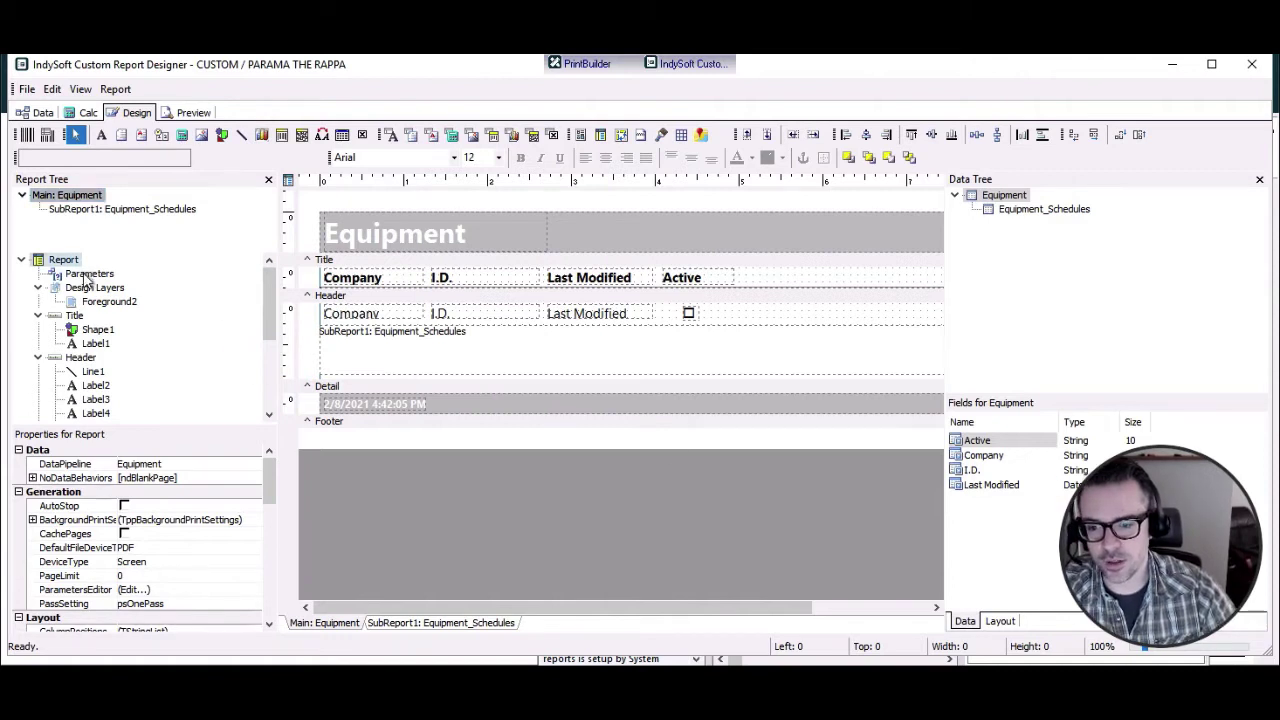
pyautogui.click(89, 273)
pyautogui.rightClick(89, 273)
pyautogui.click(112, 284)
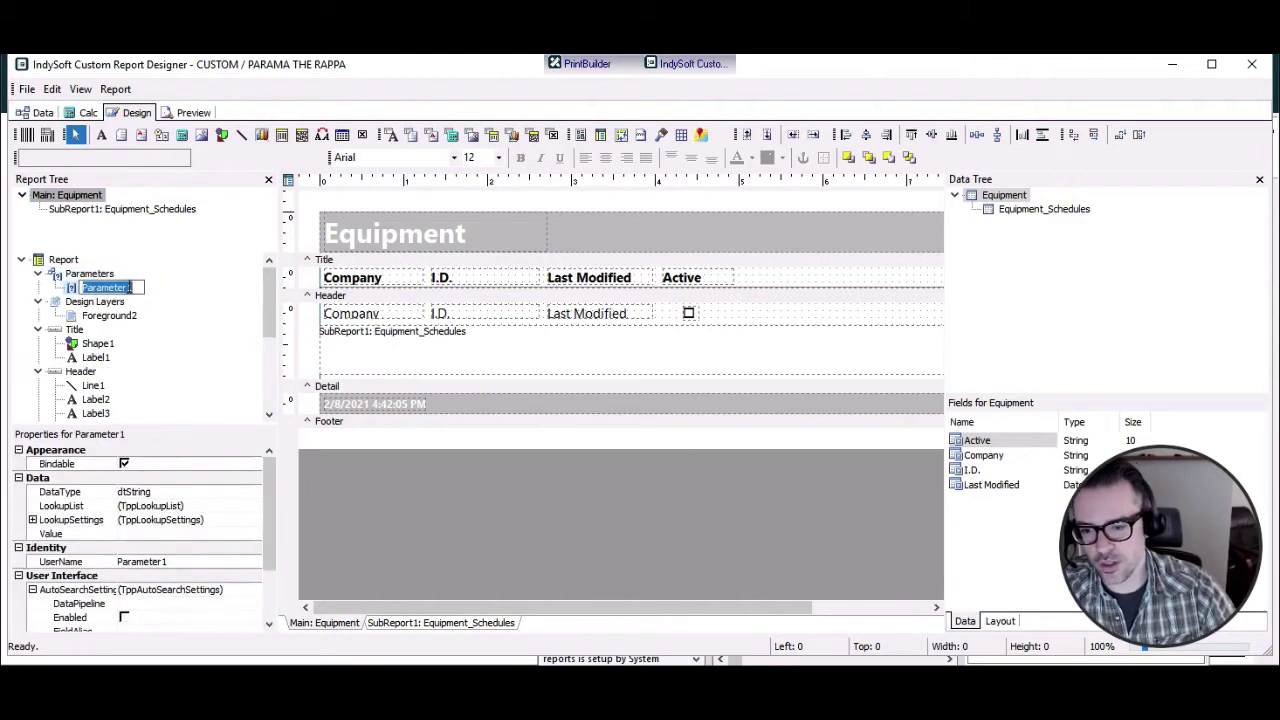
pyautogui.write('EventStatus')
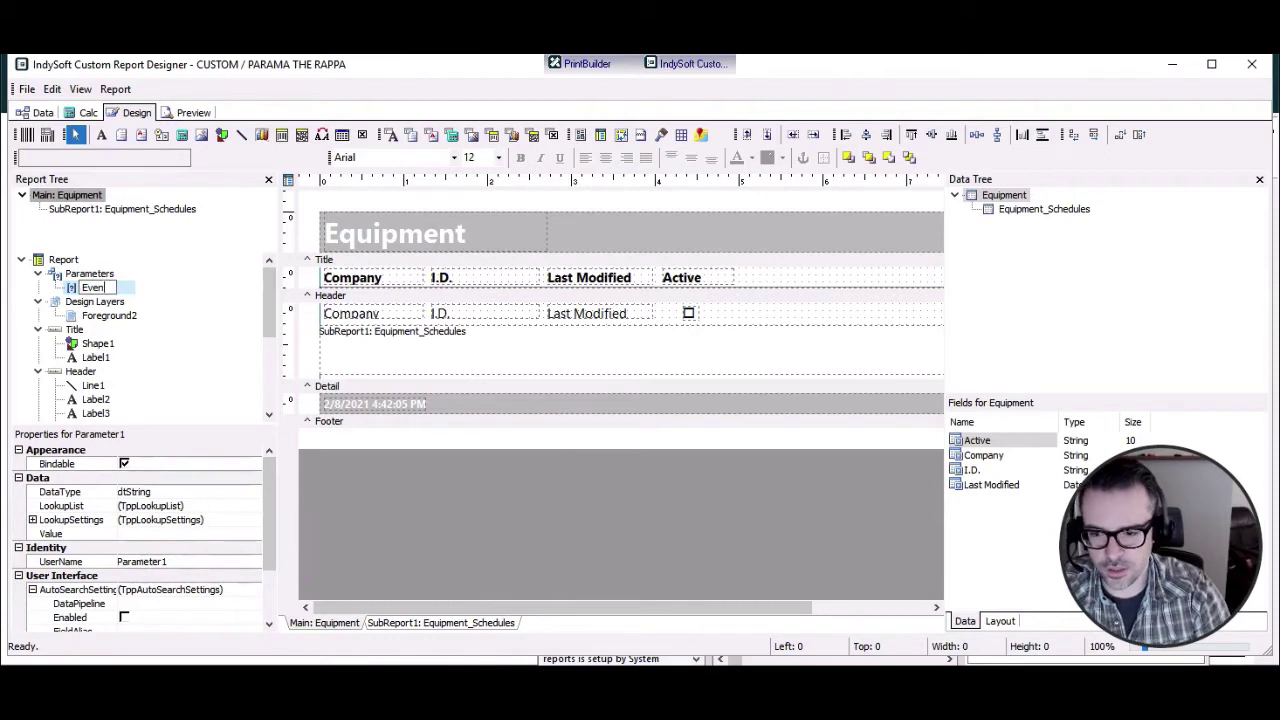
pyautogui.press('Return')
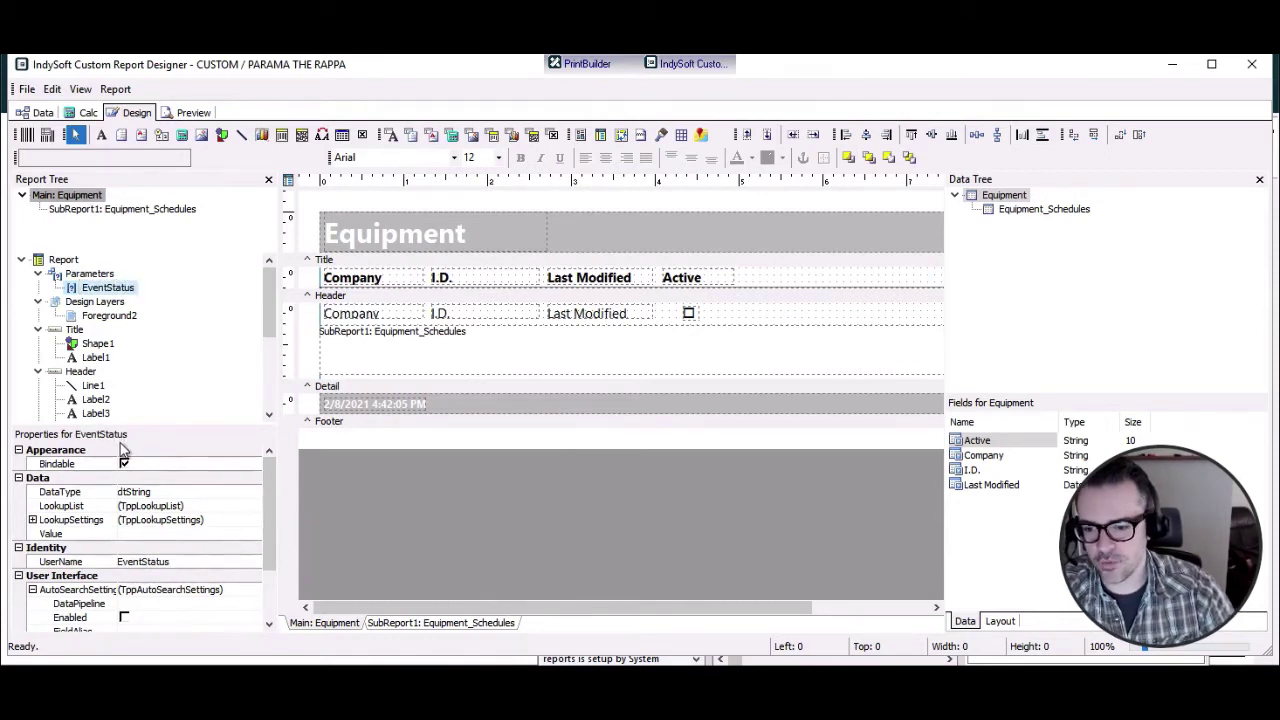
pyautogui.moveTo(271, 514); pyautogui.dragTo(271, 564)
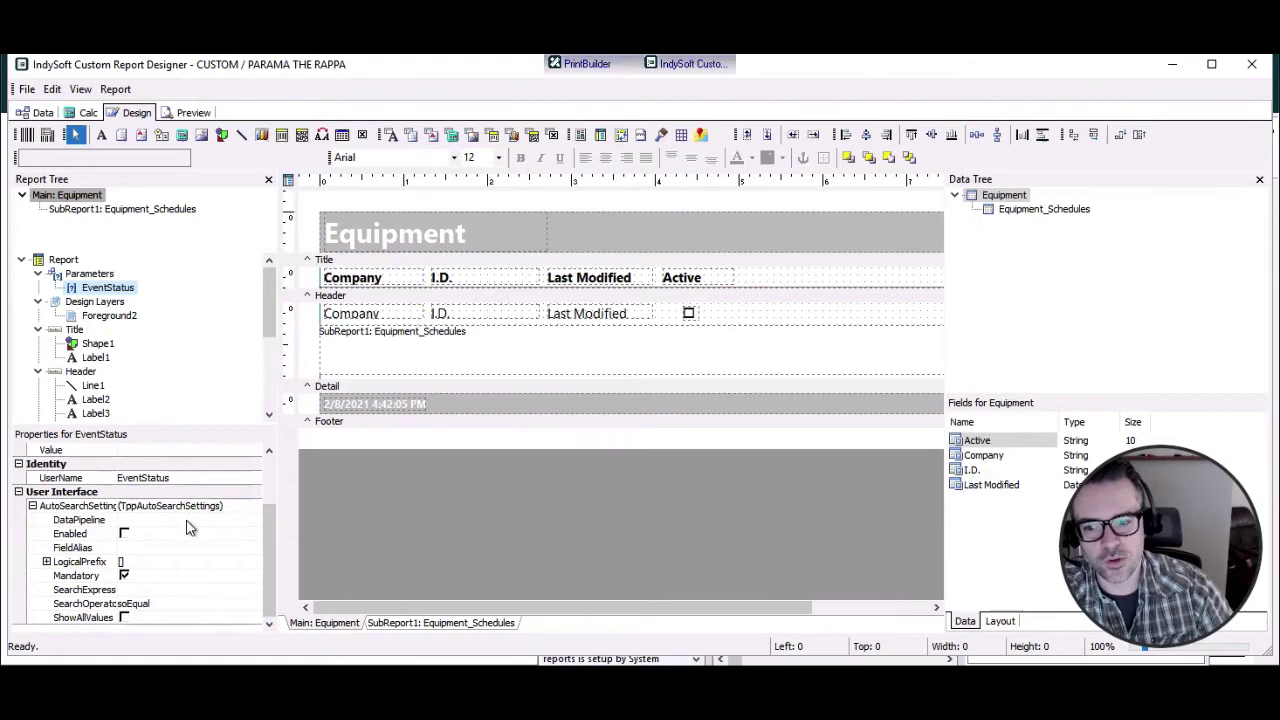
# Step: Start a new Query Designer dataset on the Data tab using the Tracking Statuses table
pyautogui.click(42, 112)
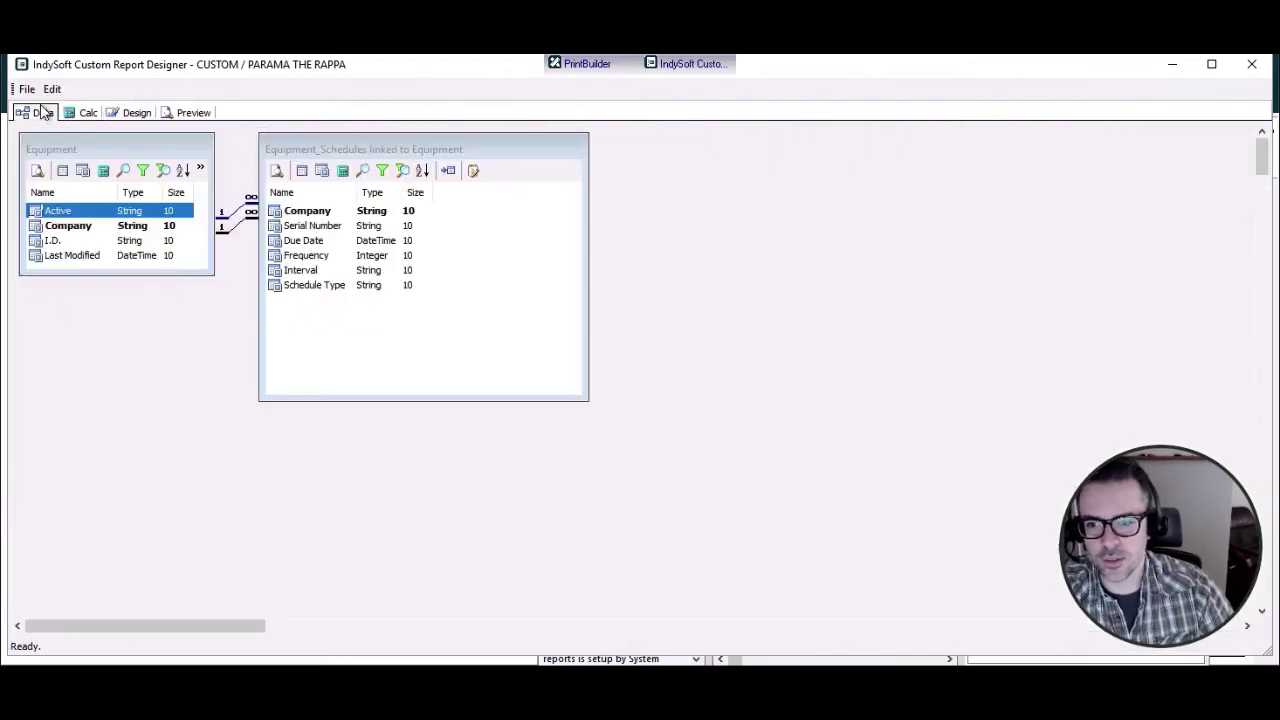
pyautogui.click(27, 89)
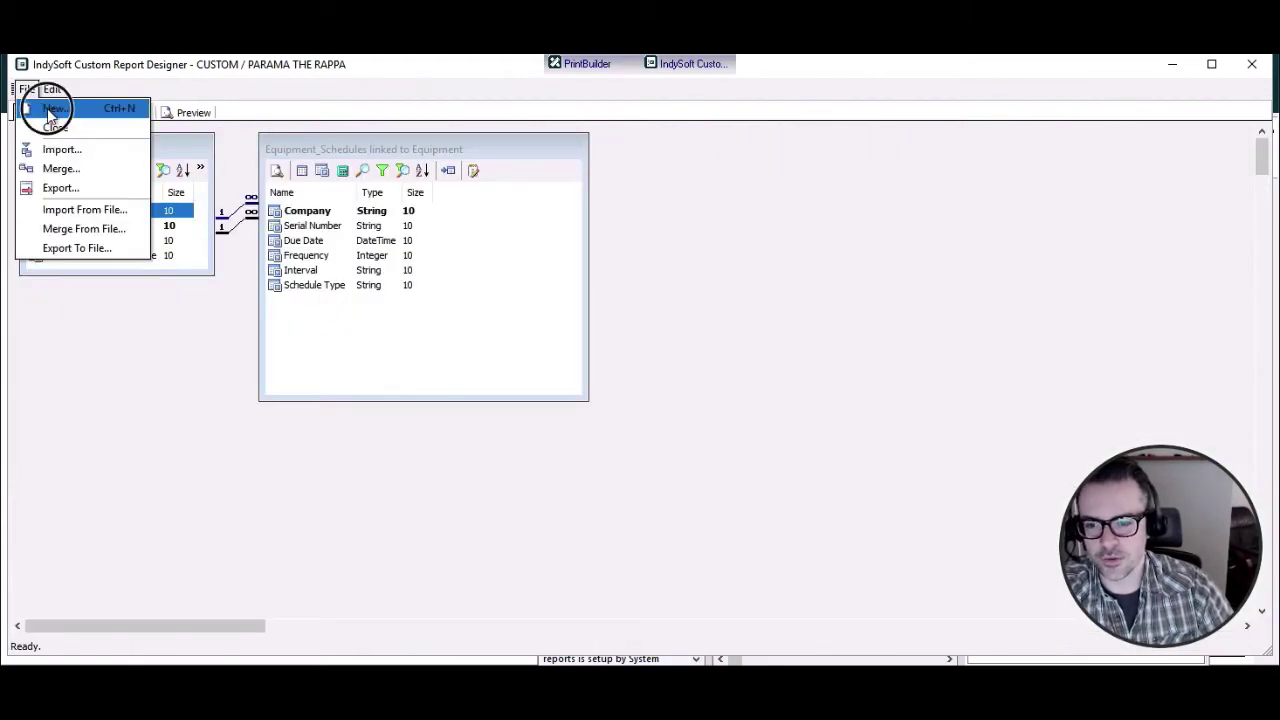
pyautogui.click(47, 110)
pyautogui.click(578, 280)
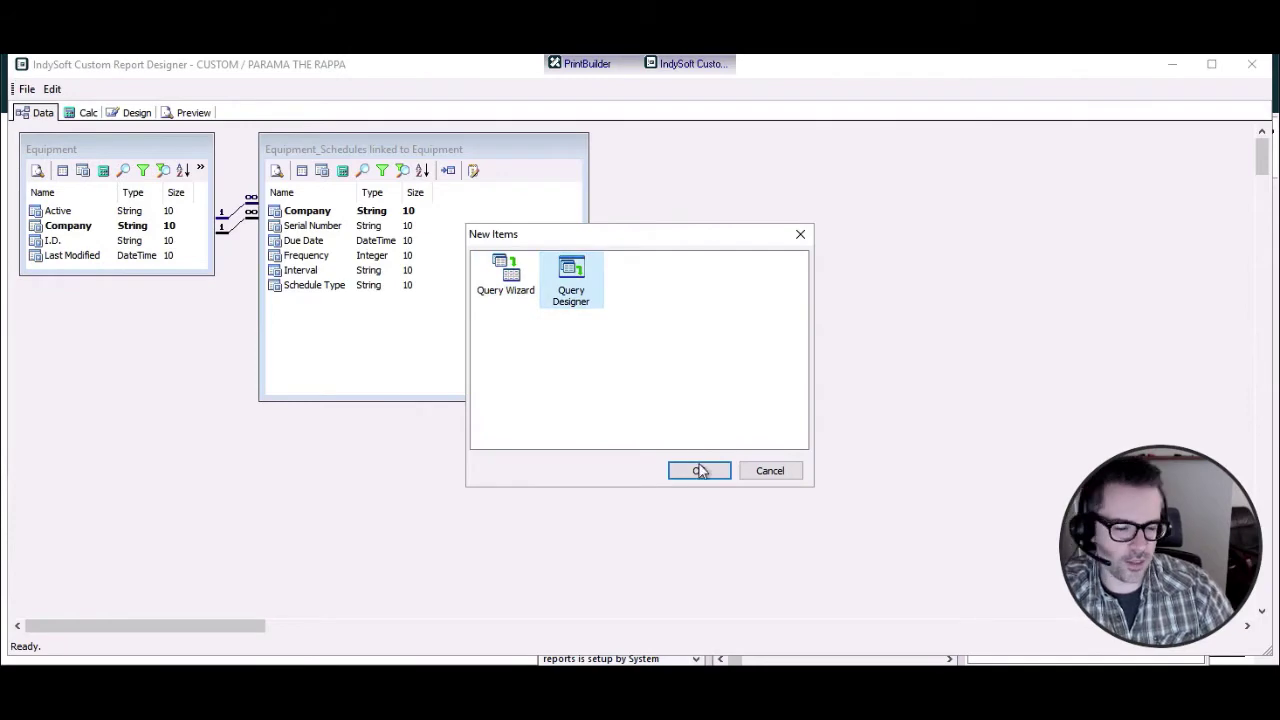
pyautogui.click(700, 471)
pyautogui.click(243, 161)
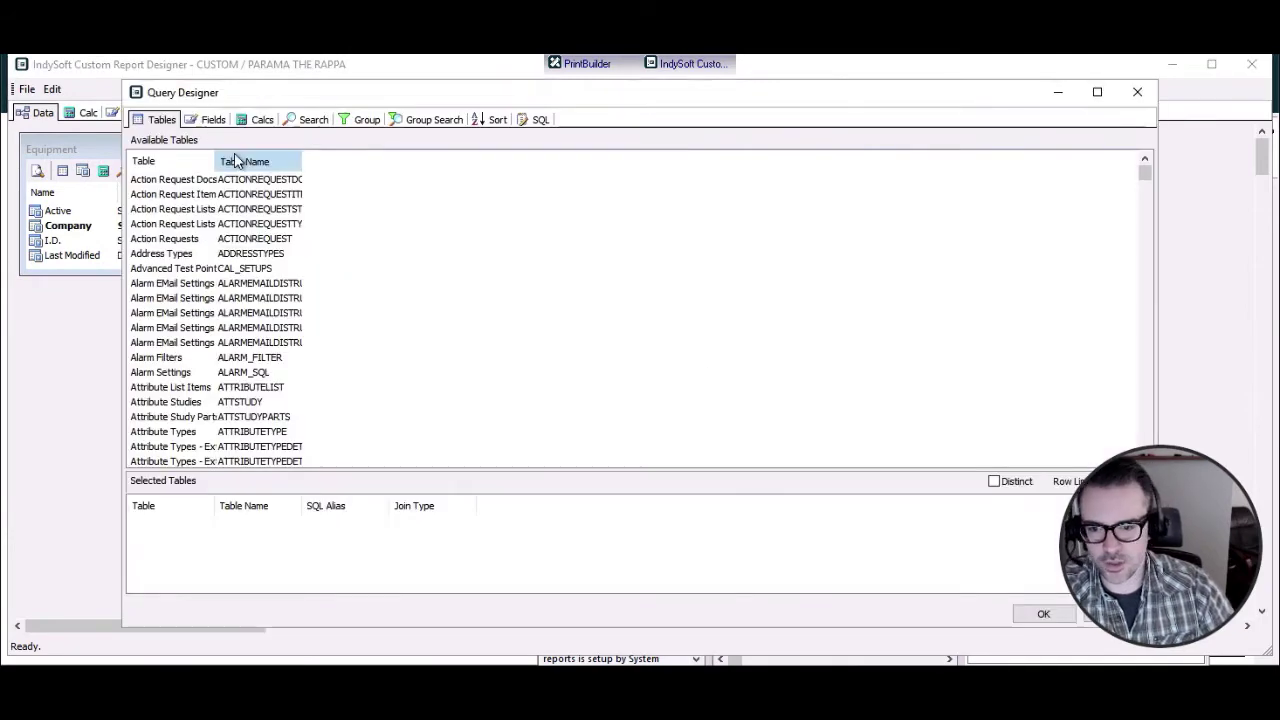
pyautogui.moveTo(1140, 175); pyautogui.dragTo(1143, 271)
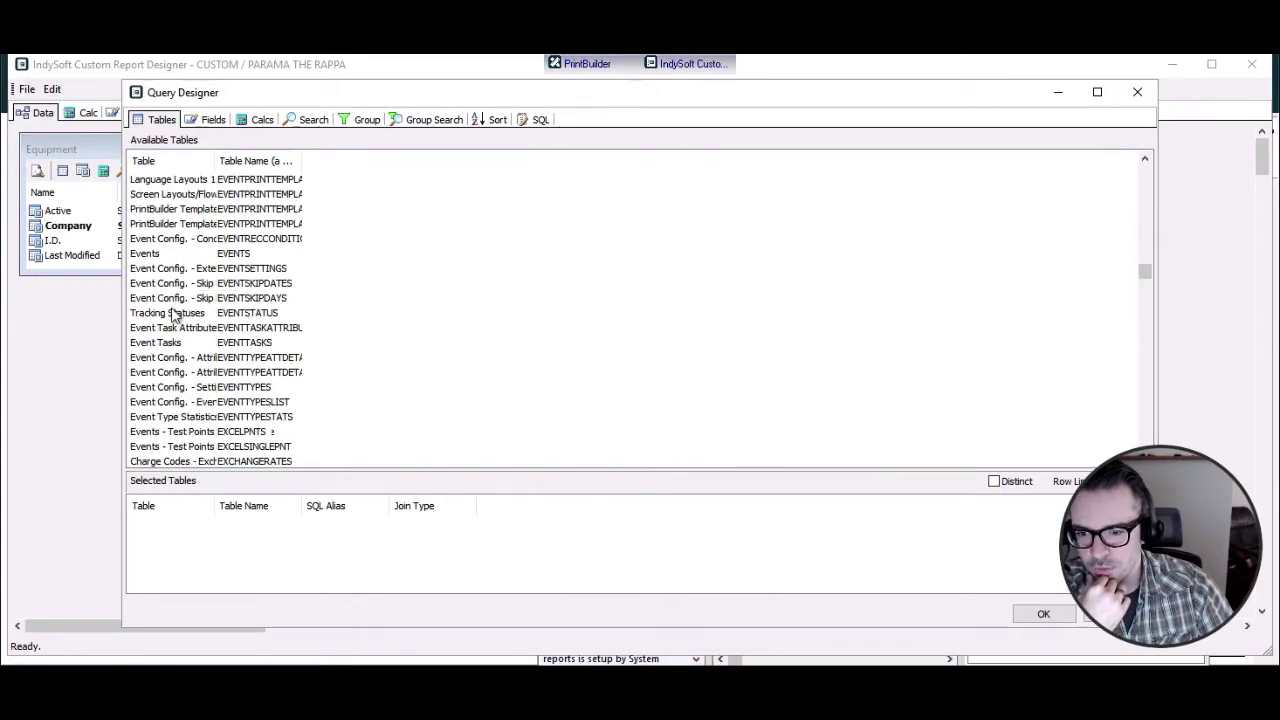
pyautogui.doubleClick(176, 313)
# Step: Add the Event Status Label and Event Status Abbrev fields and confirm the query
pyautogui.click(207, 119)
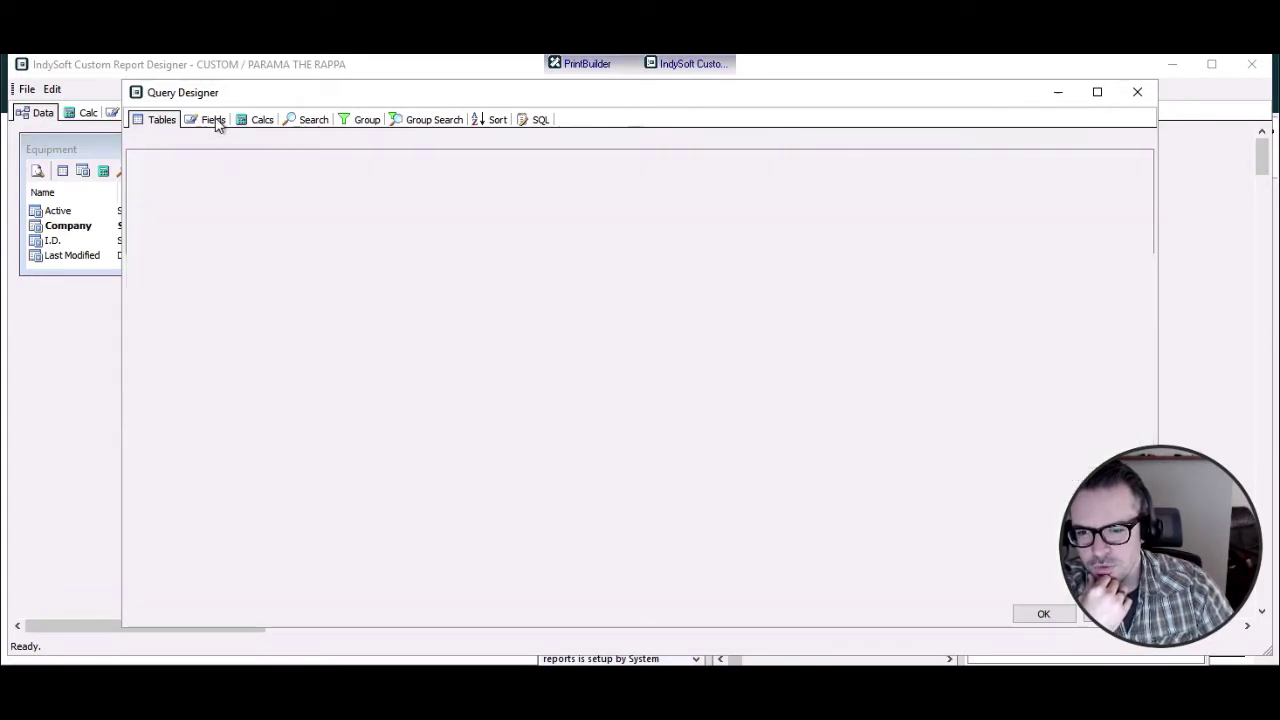
pyautogui.moveTo(247, 162); pyautogui.dragTo(296, 162)
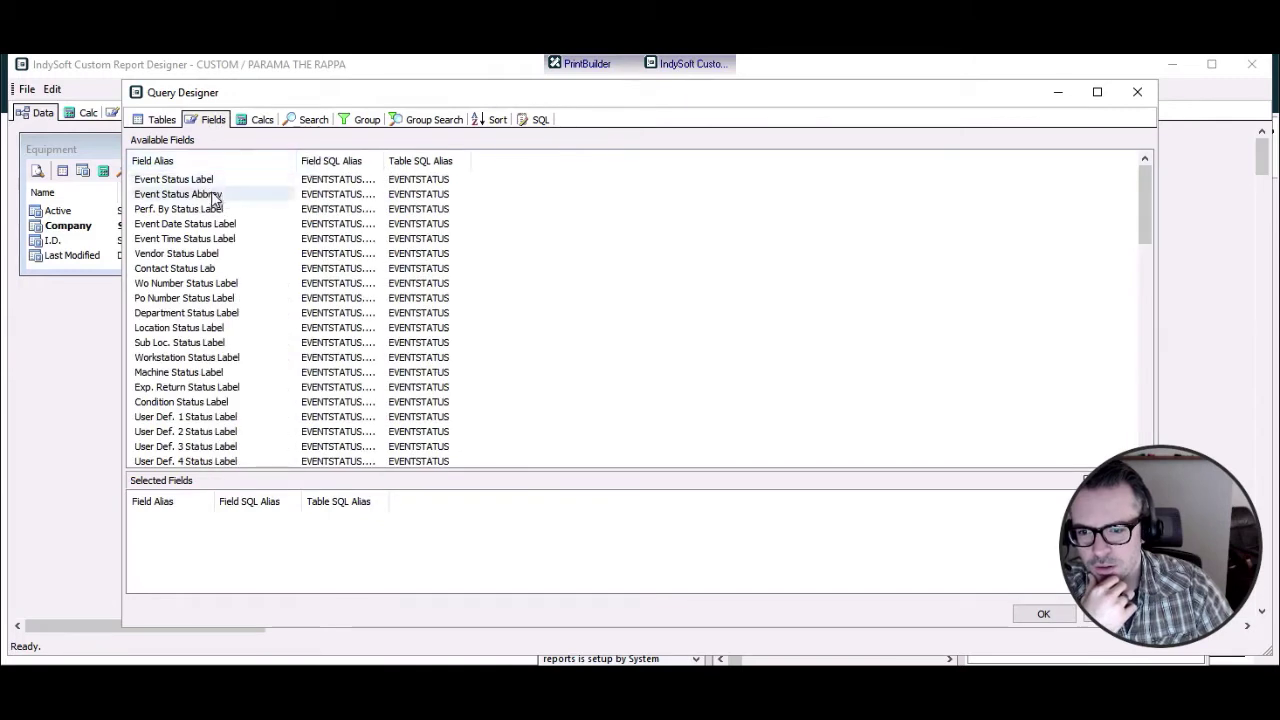
pyautogui.doubleClick(211, 181)
pyautogui.doubleClick(211, 182)
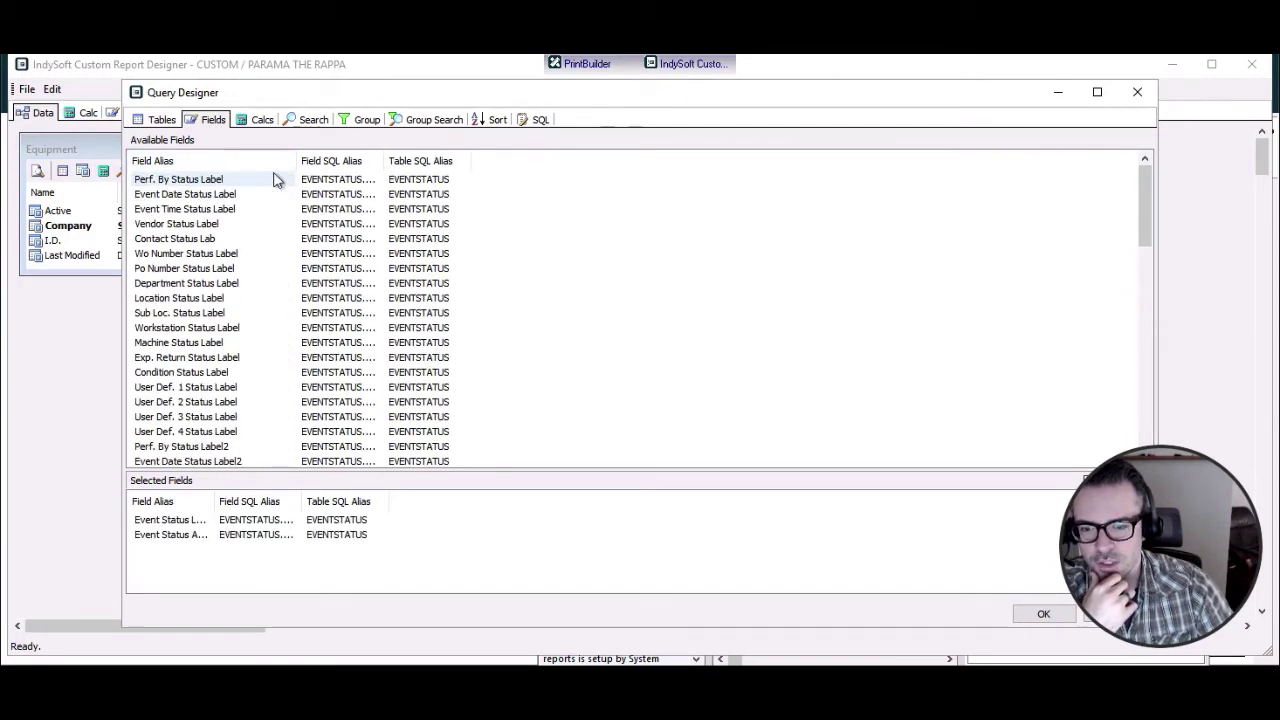
pyautogui.press('Return')
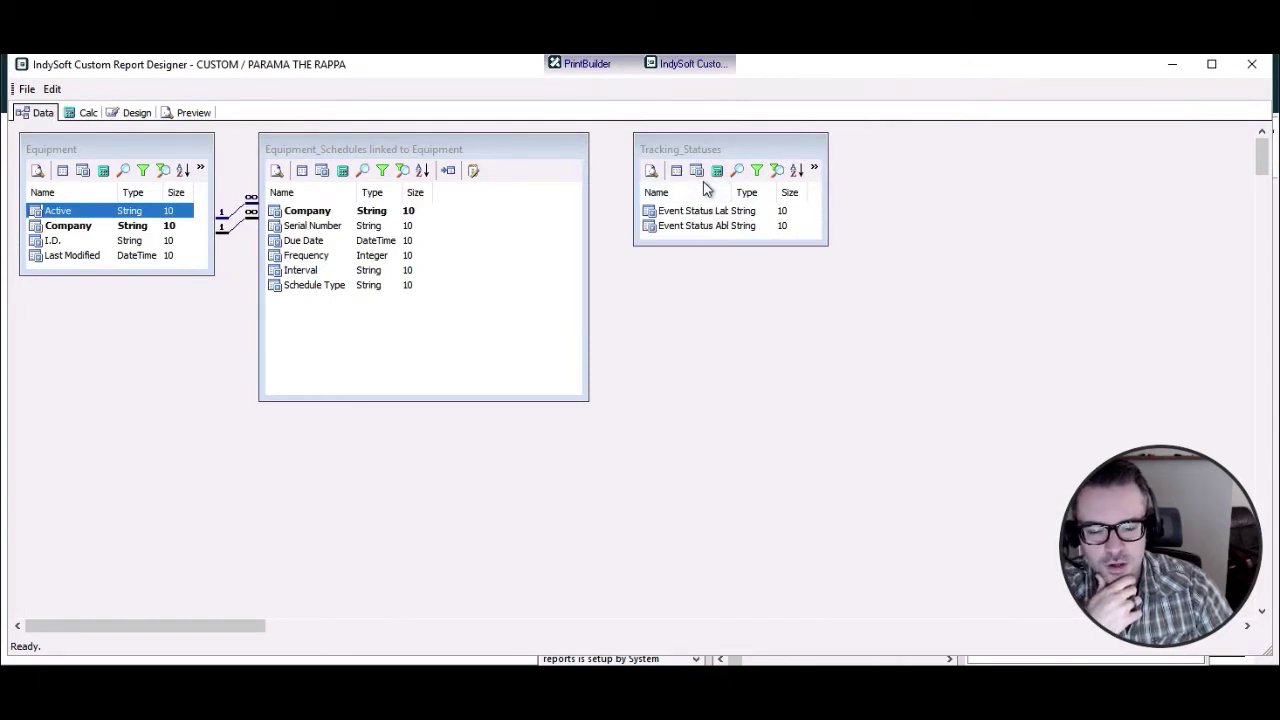
# Step: Set the EventStatus parameter's lookup DataPipeline to Tracking_Statuses
pyautogui.click(150, 113)
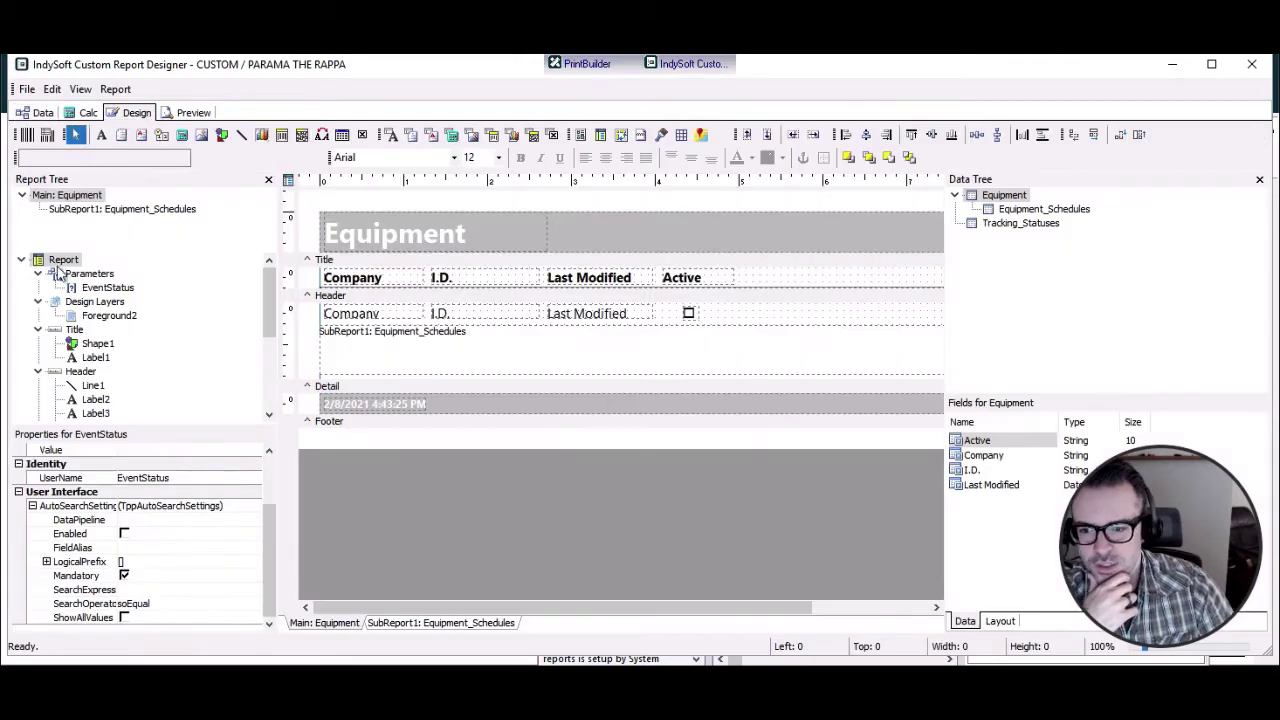
pyautogui.click(103, 289)
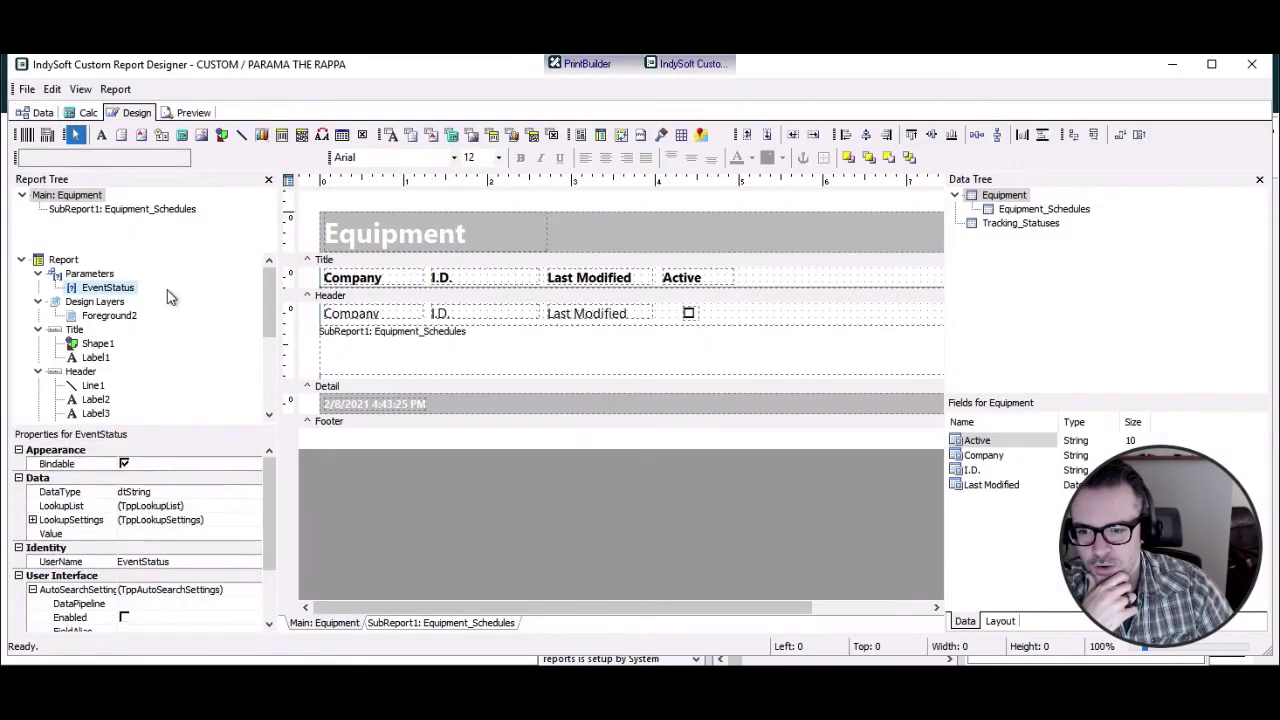
pyautogui.scroll(-1, 266, 517)
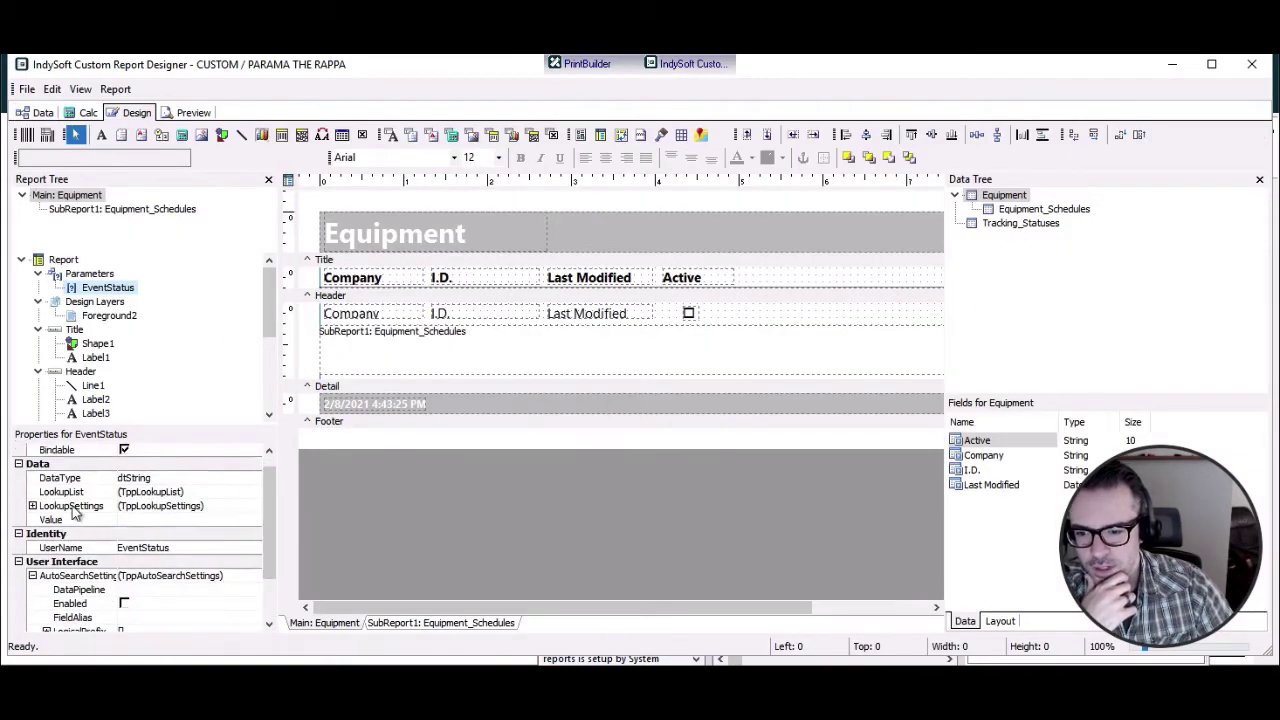
pyautogui.click(32, 506)
pyautogui.click(237, 520)
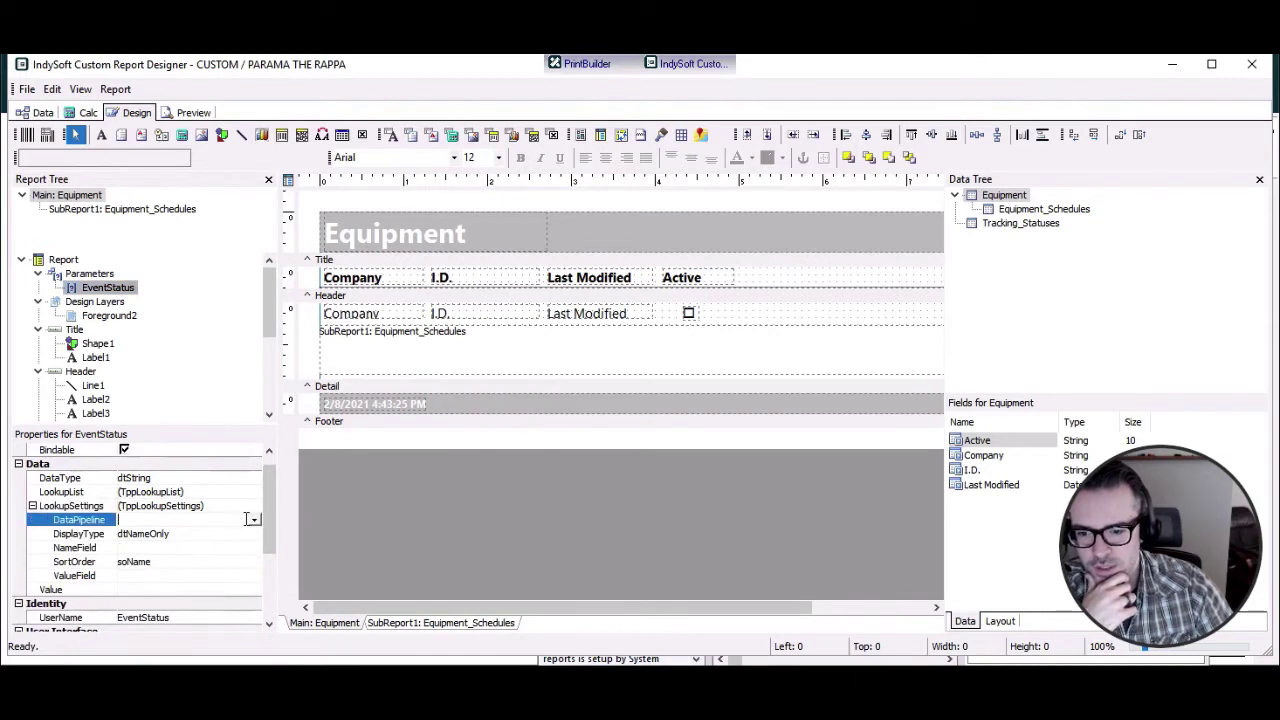
pyautogui.click(255, 520)
pyautogui.click(165, 557)
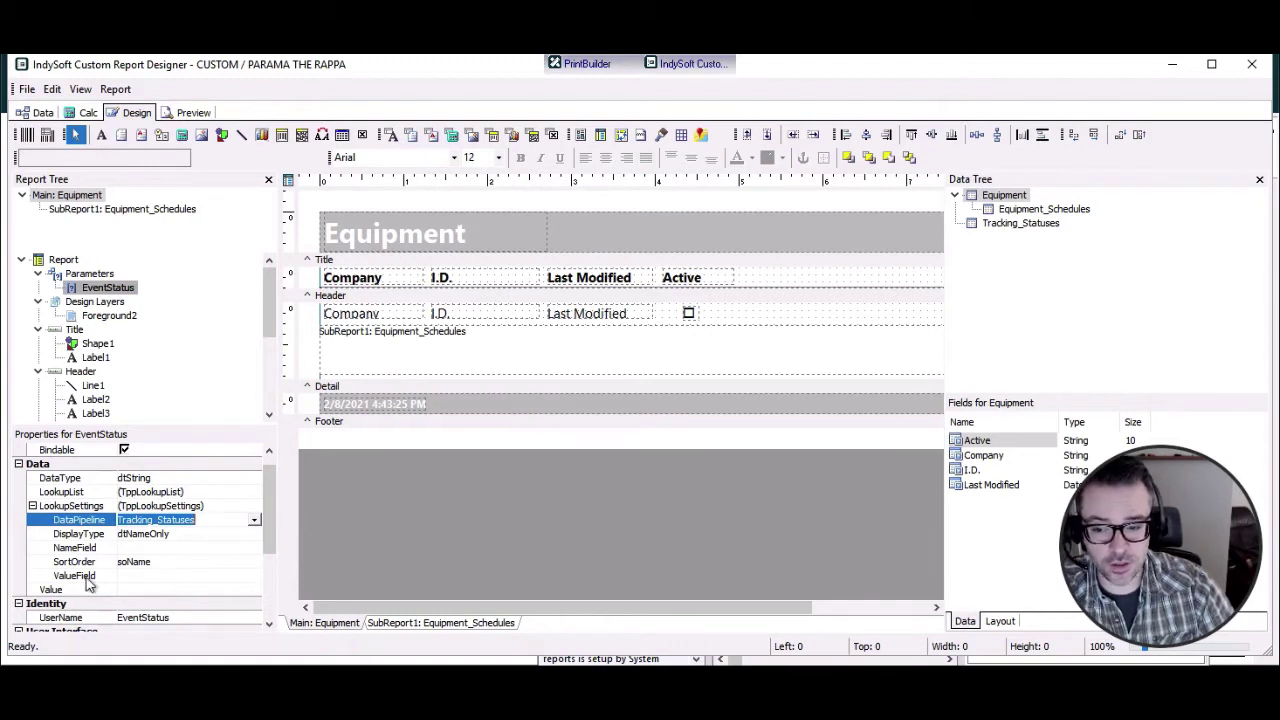
# Step: Set the lookup NameField to EVENT_STATUS_LABEL and ValueField to EVENT_STATUS_ABBREV
pyautogui.click(228, 547)
pyautogui.click(255, 549)
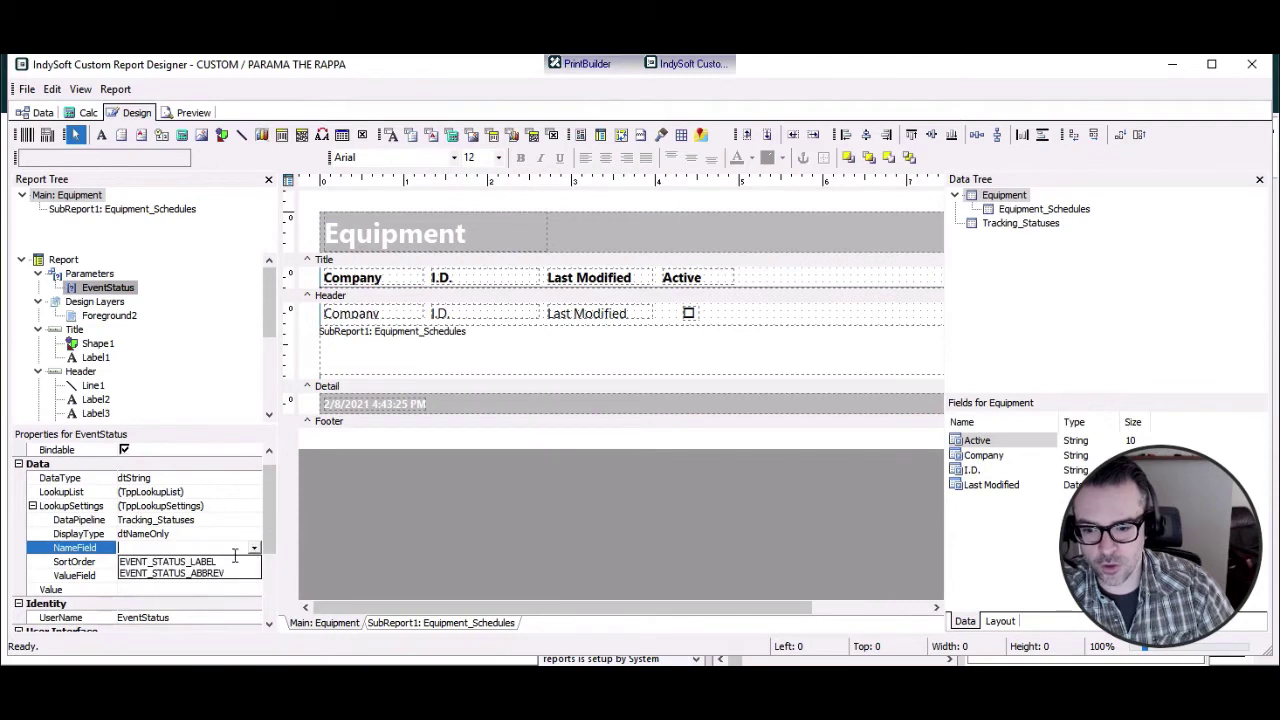
pyautogui.click(213, 563)
pyautogui.click(228, 576)
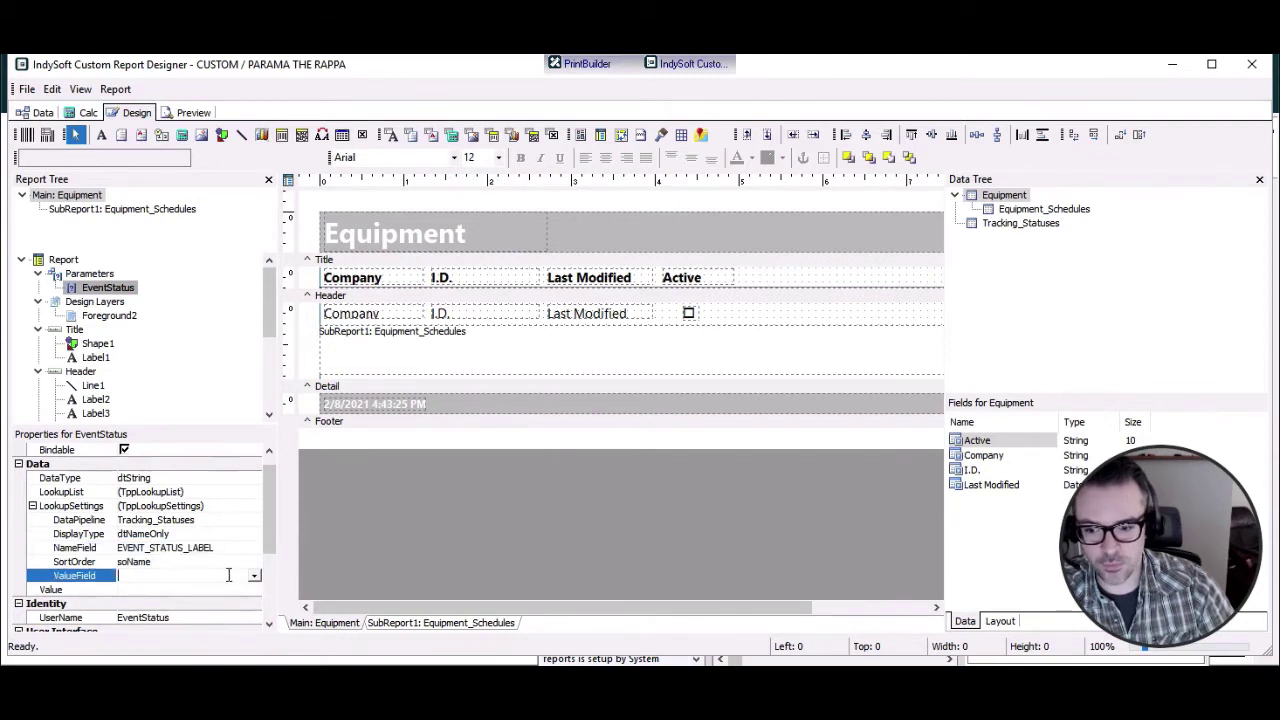
pyautogui.click(254, 576)
pyautogui.click(200, 601)
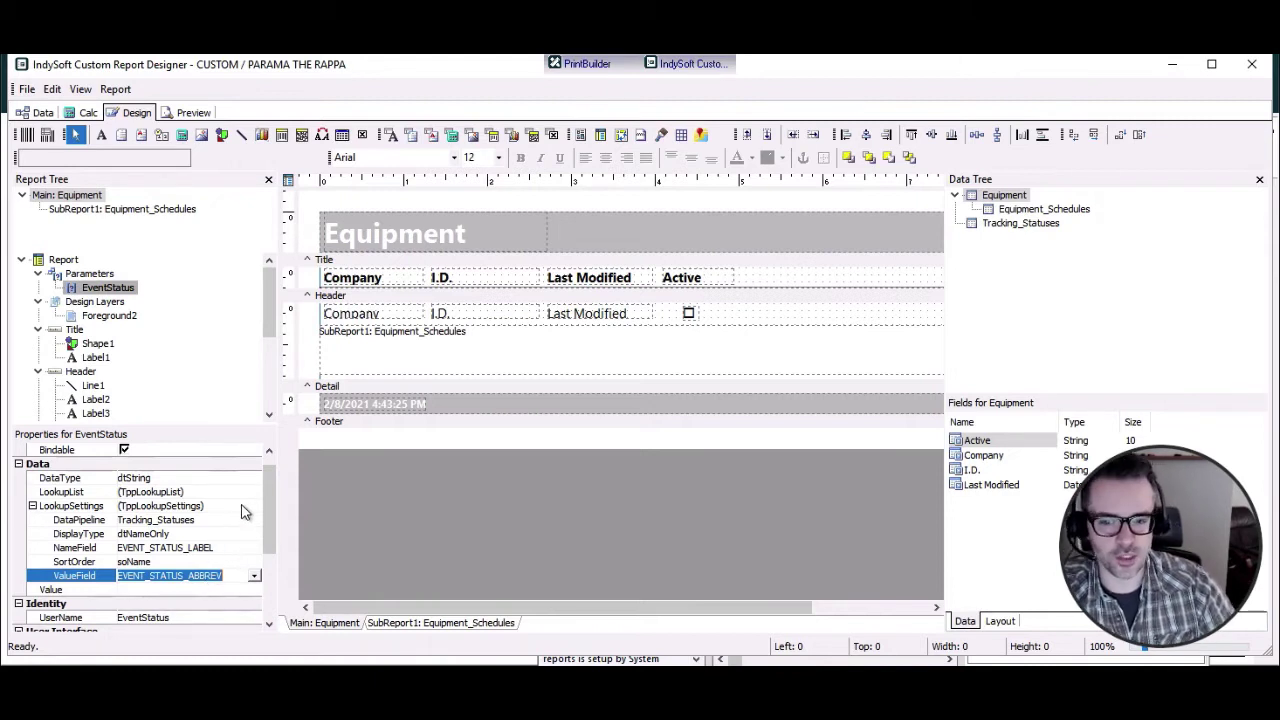
# Step: Open the Equipment query's search criteria and locate the Tracking Status field
pyautogui.click(176, 113)
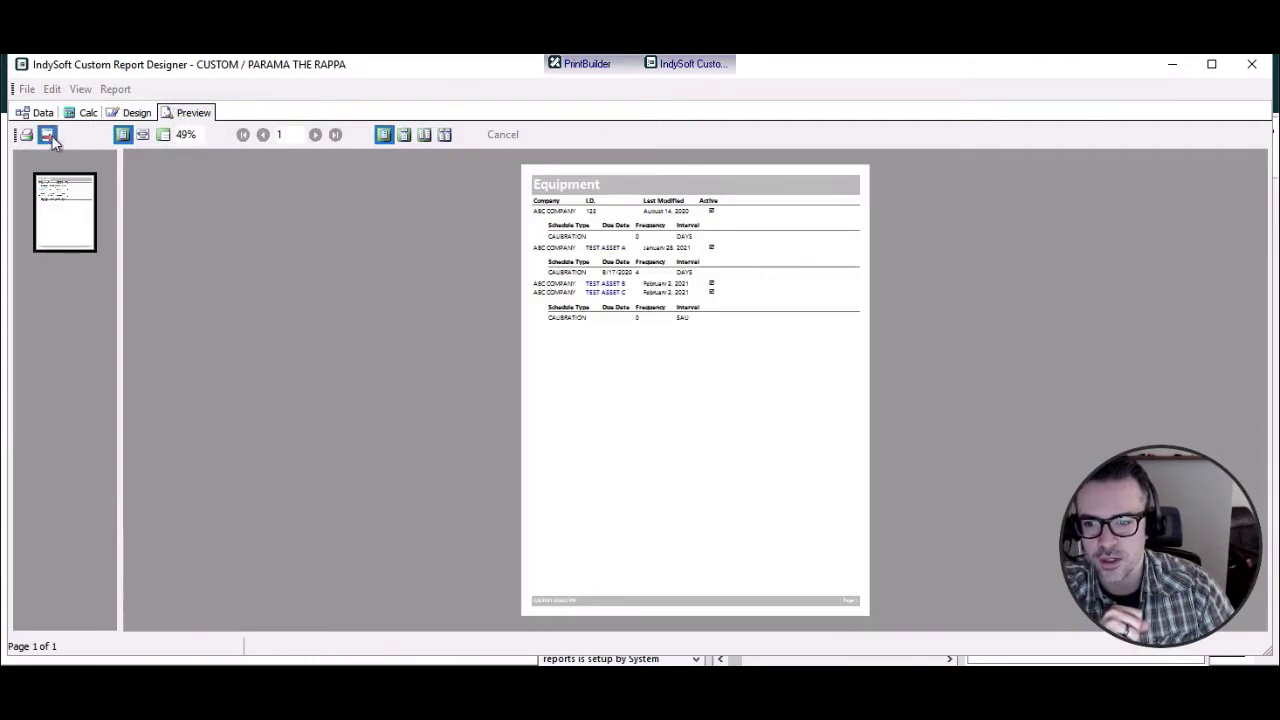
pyautogui.click(36, 112)
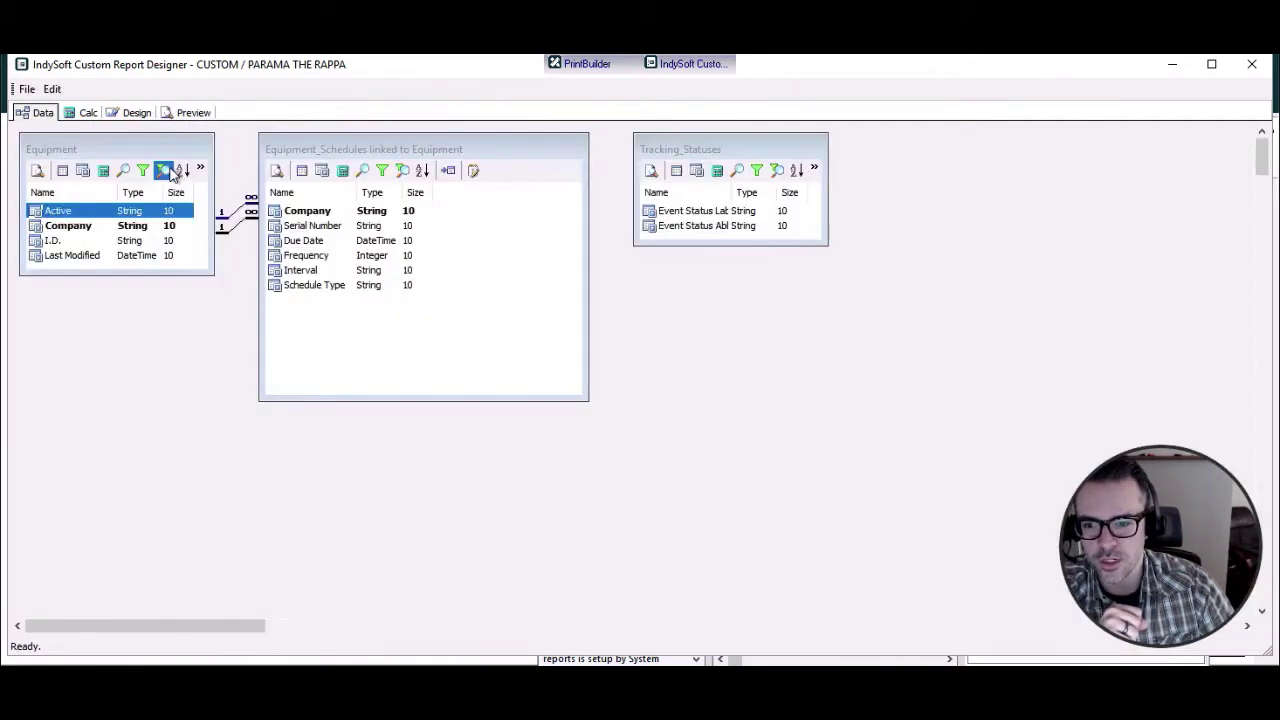
pyautogui.click(123, 170)
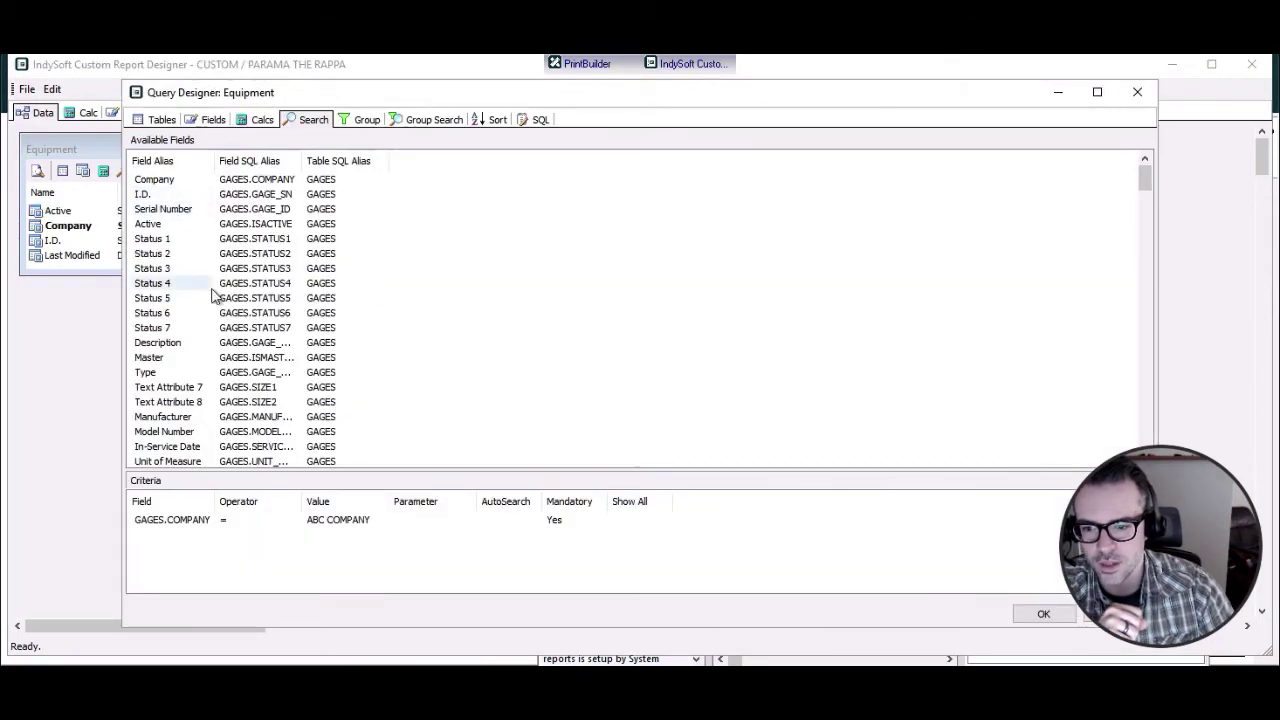
pyautogui.scroll(-1, 177, 340)
pyautogui.scroll(-3, 166, 275)
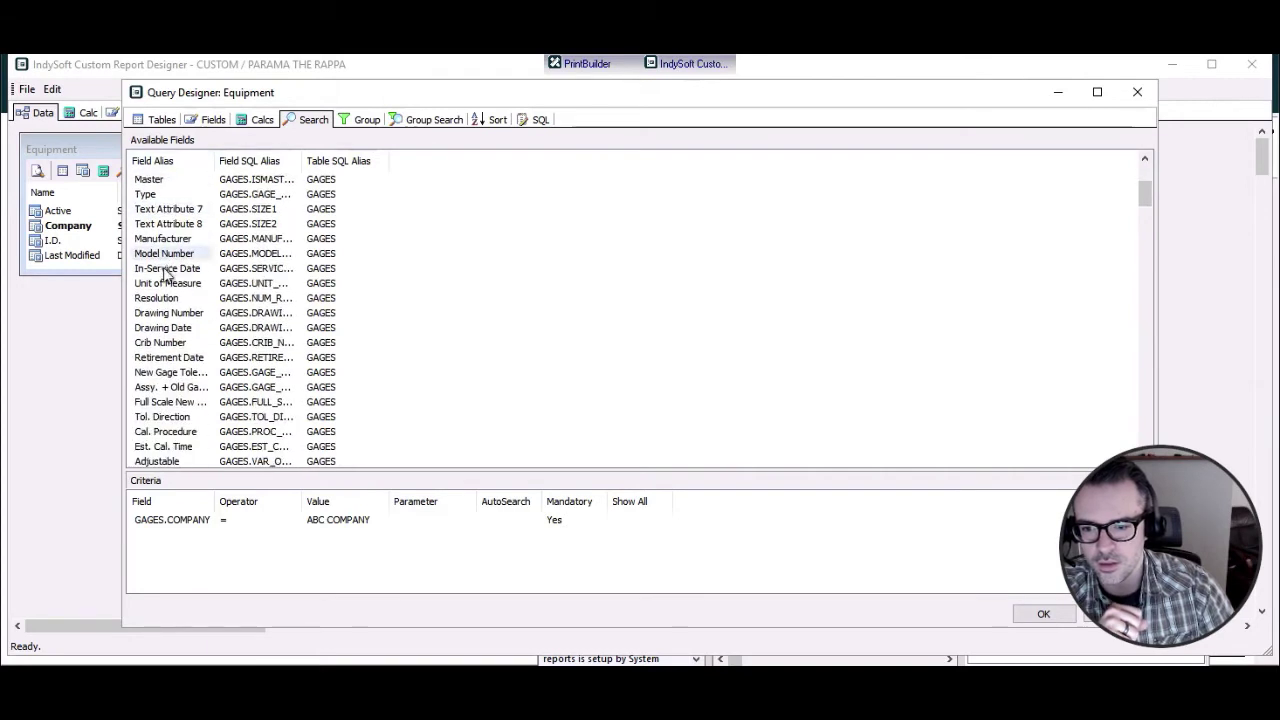
pyautogui.scroll(-4, 166, 275)
pyautogui.click(150, 161)
pyautogui.press('t')
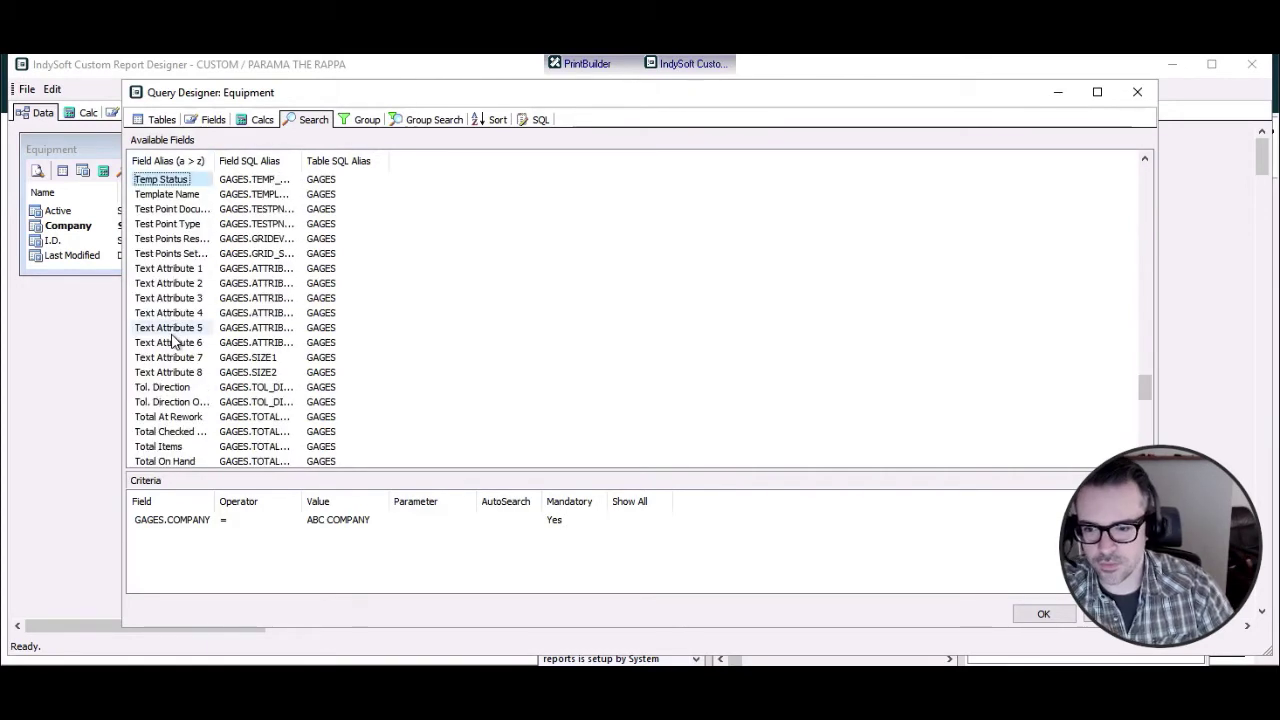
pyautogui.scroll(-2, 178, 275)
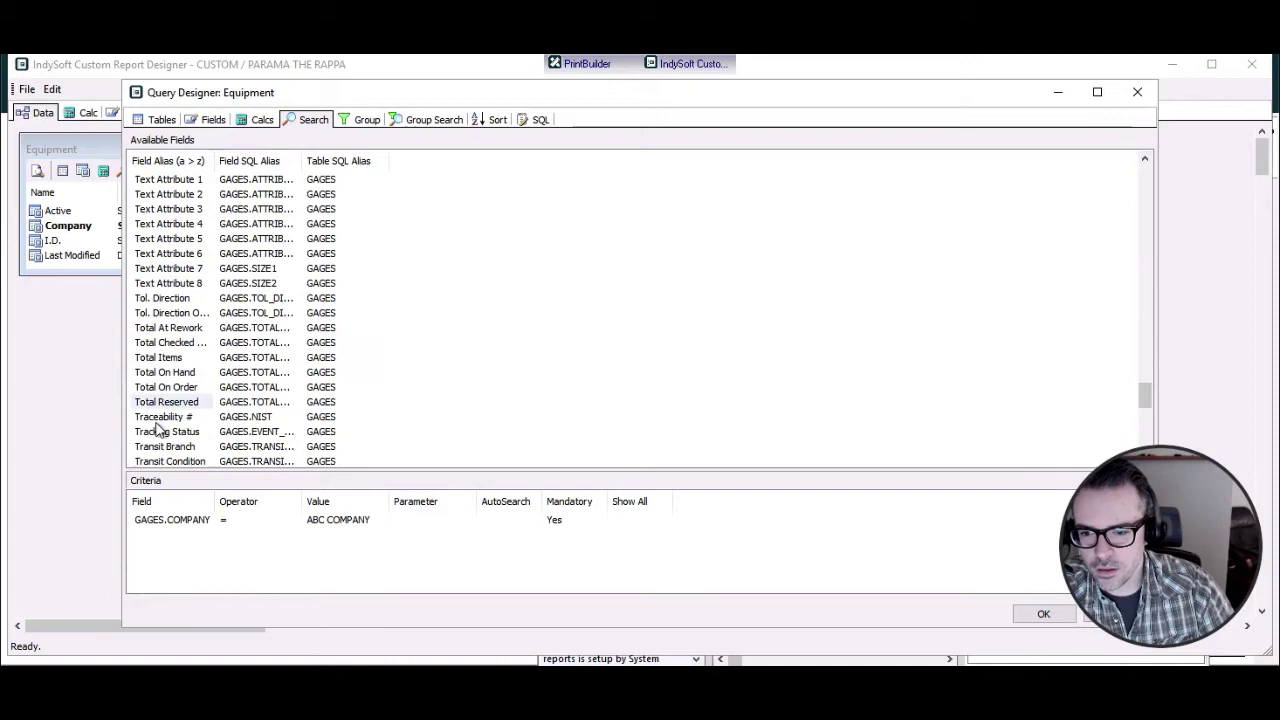
pyautogui.scroll(-1, 157, 428)
# Step: Add Tracking Status as a mandatory criterion linked to the EventStatus parameter
pyautogui.moveTo(162, 388); pyautogui.dragTo(229, 546)
pyautogui.click(487, 534)
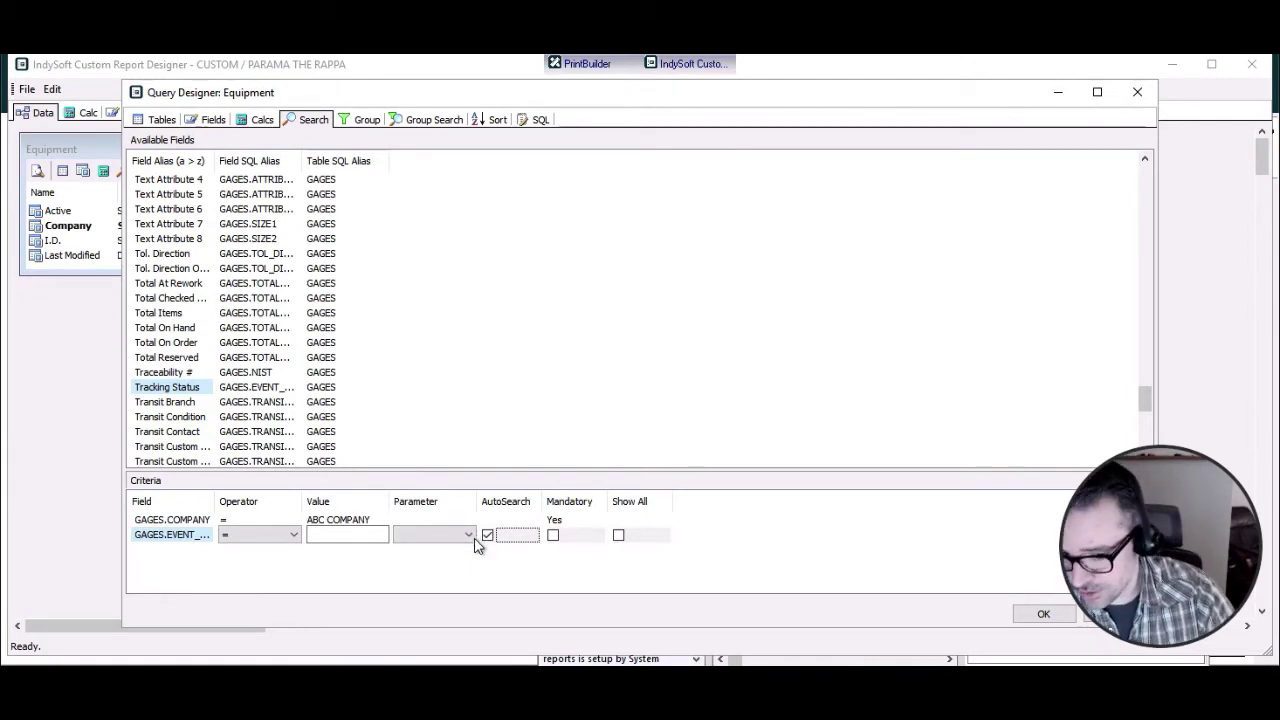
pyautogui.click(468, 535)
pyautogui.click(445, 550)
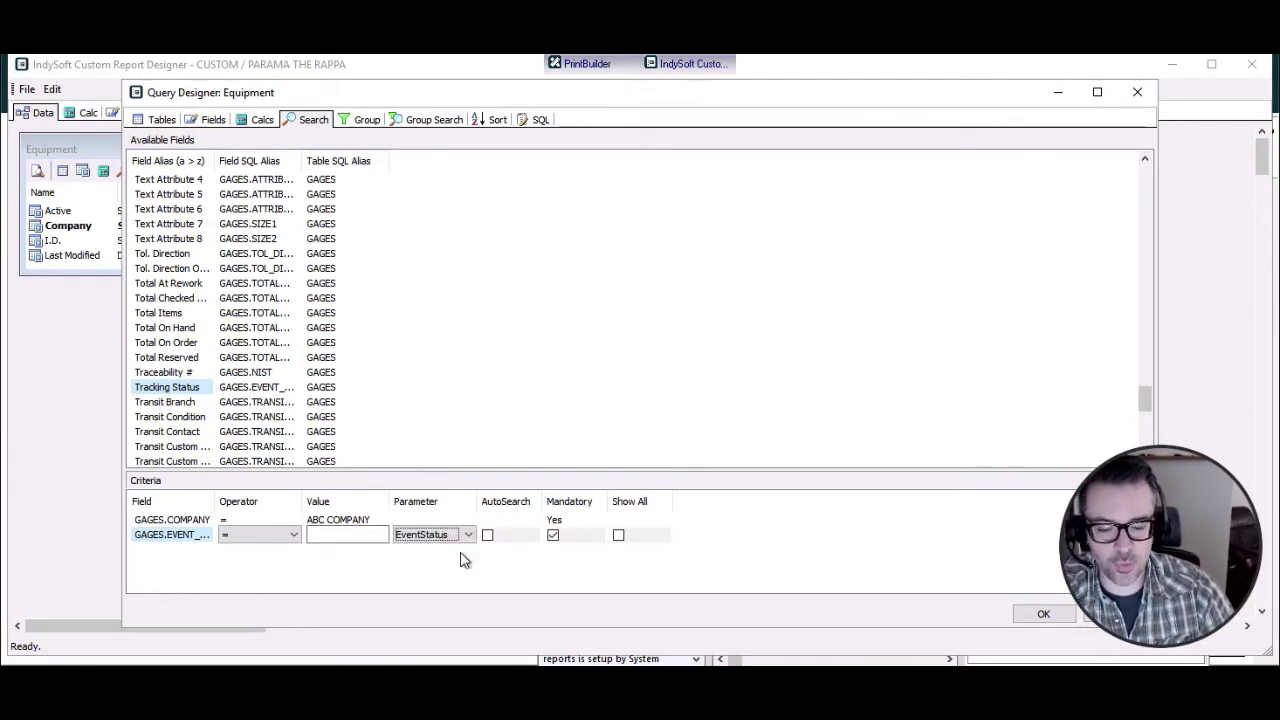
pyautogui.click(180, 540)
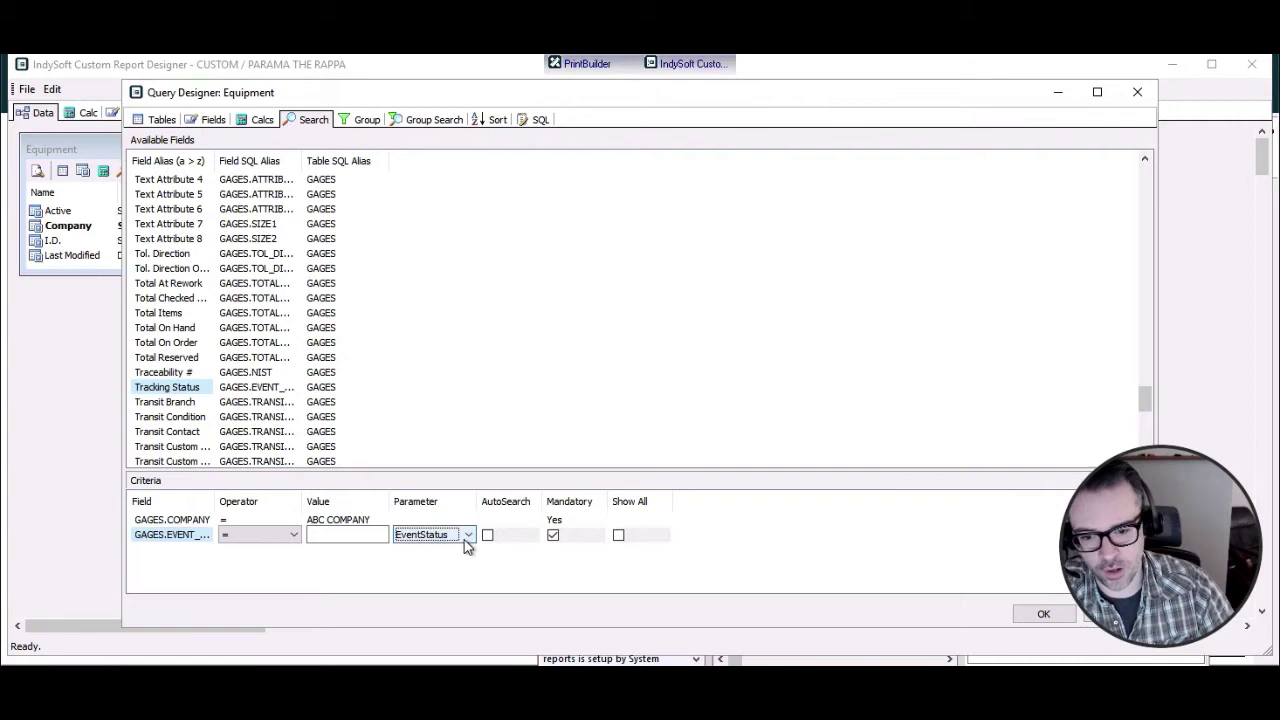
# Step: Accept the criteria, preview the report to check its Tracking Status prompt, then cancel
pyautogui.click(1030, 616)
pyautogui.click(185, 113)
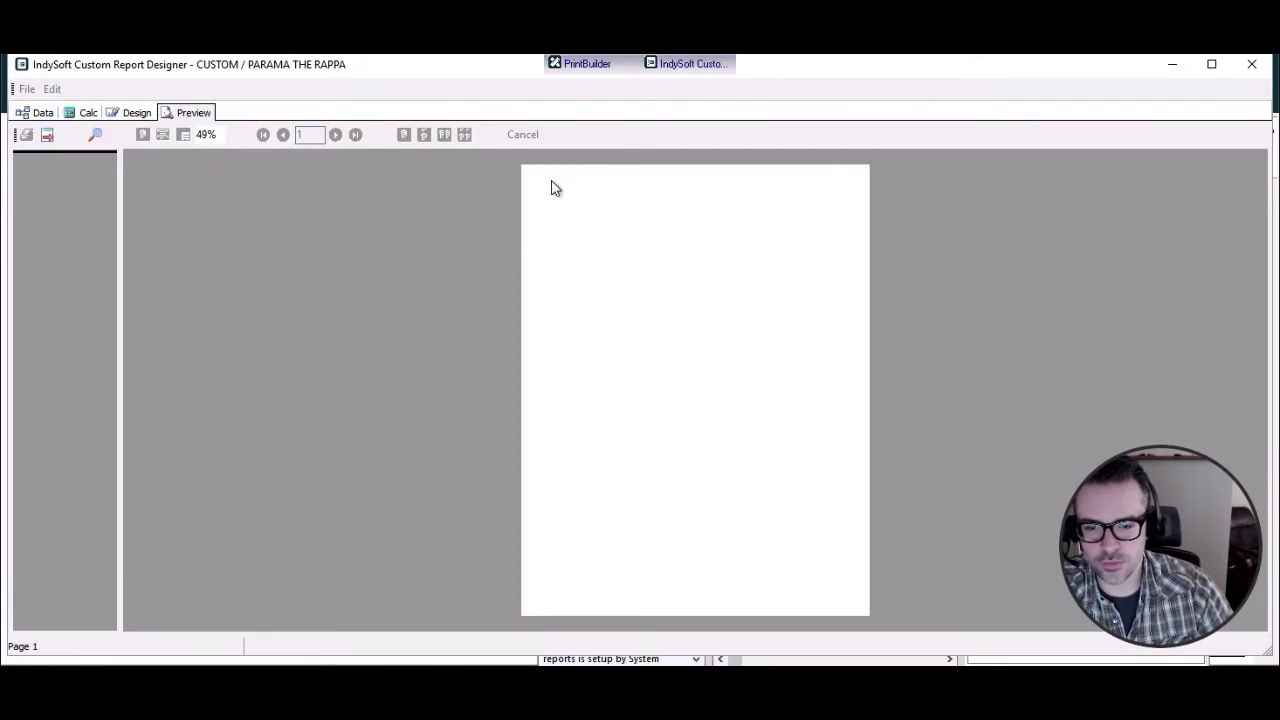
pyautogui.click(517, 134)
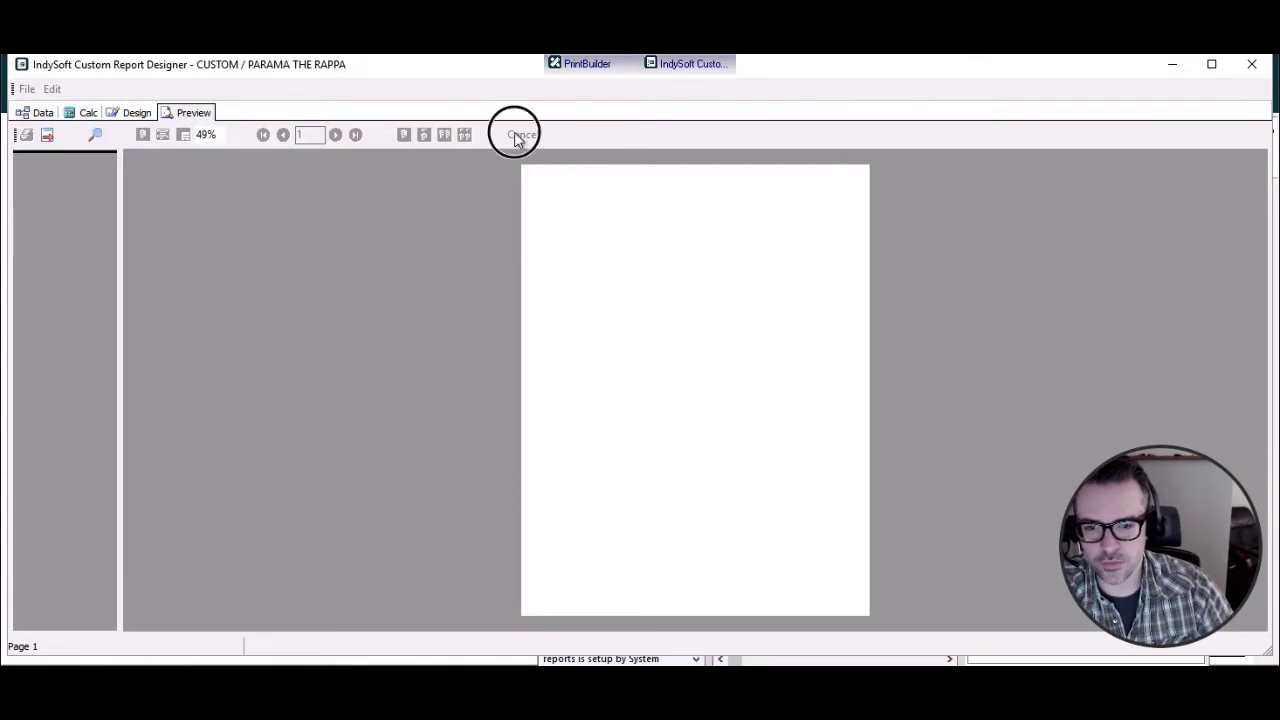
pyautogui.click(96, 135)
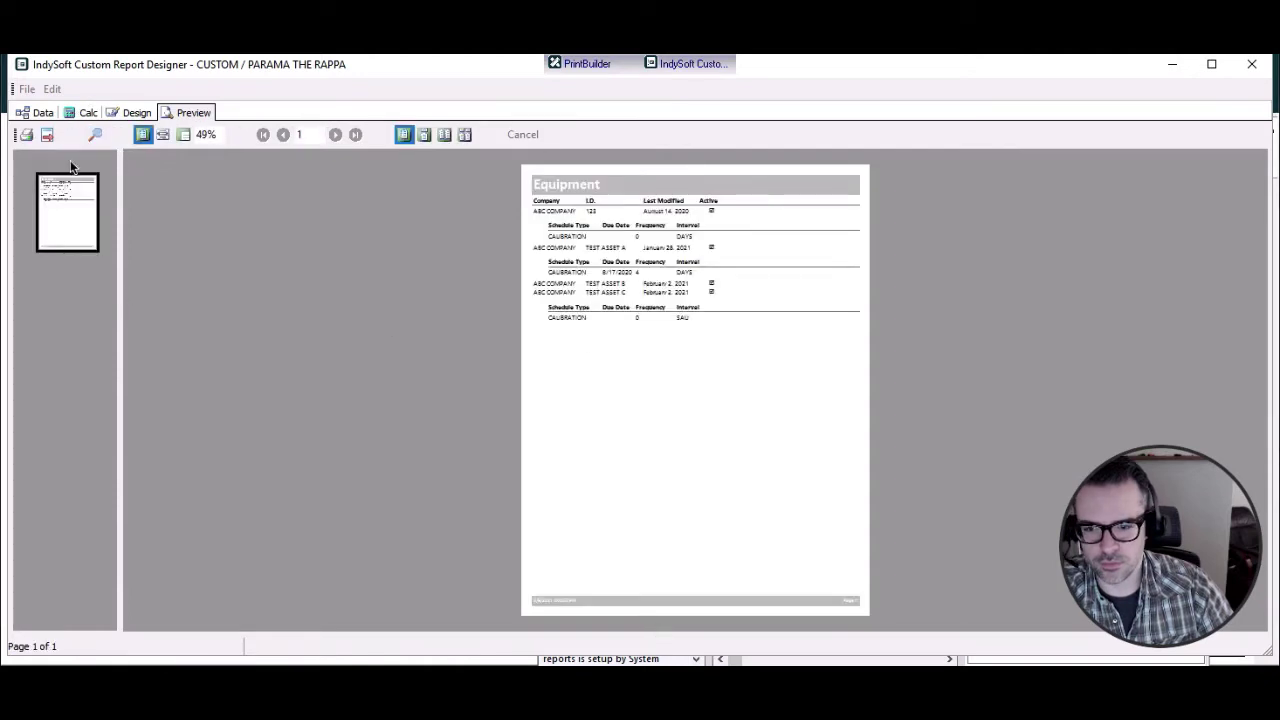
pyautogui.click(95, 135)
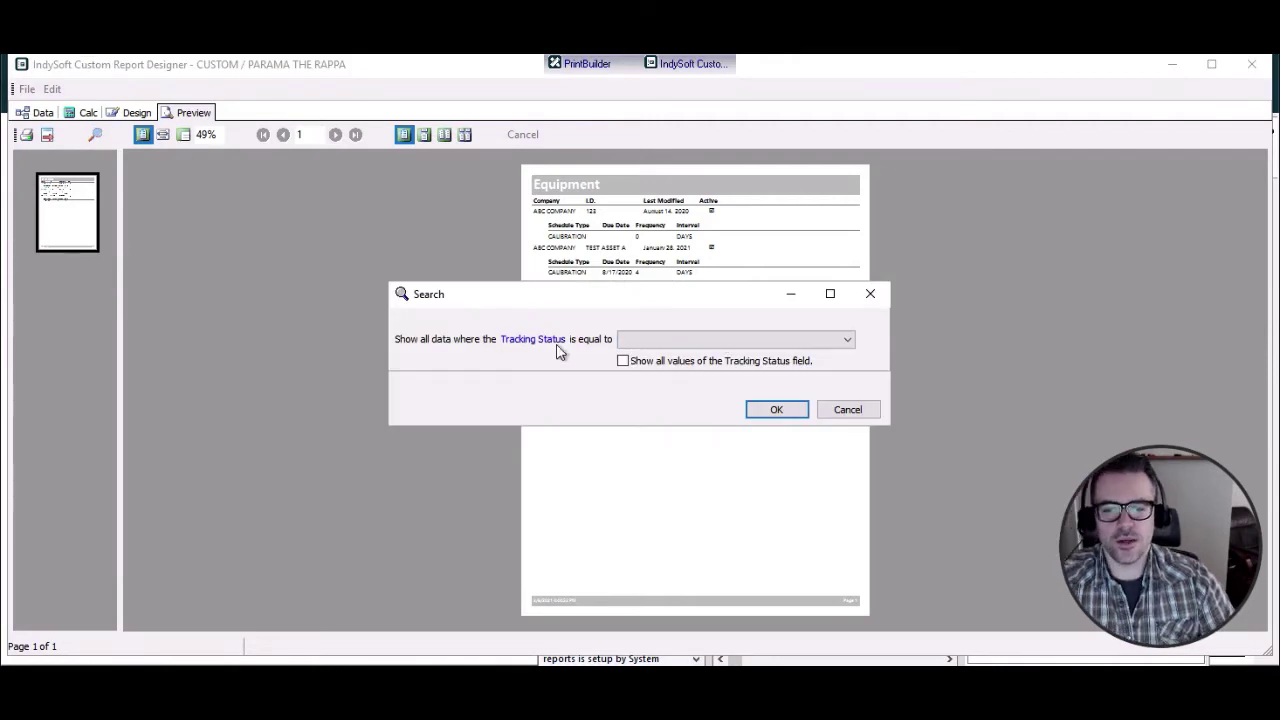
pyautogui.click(655, 341)
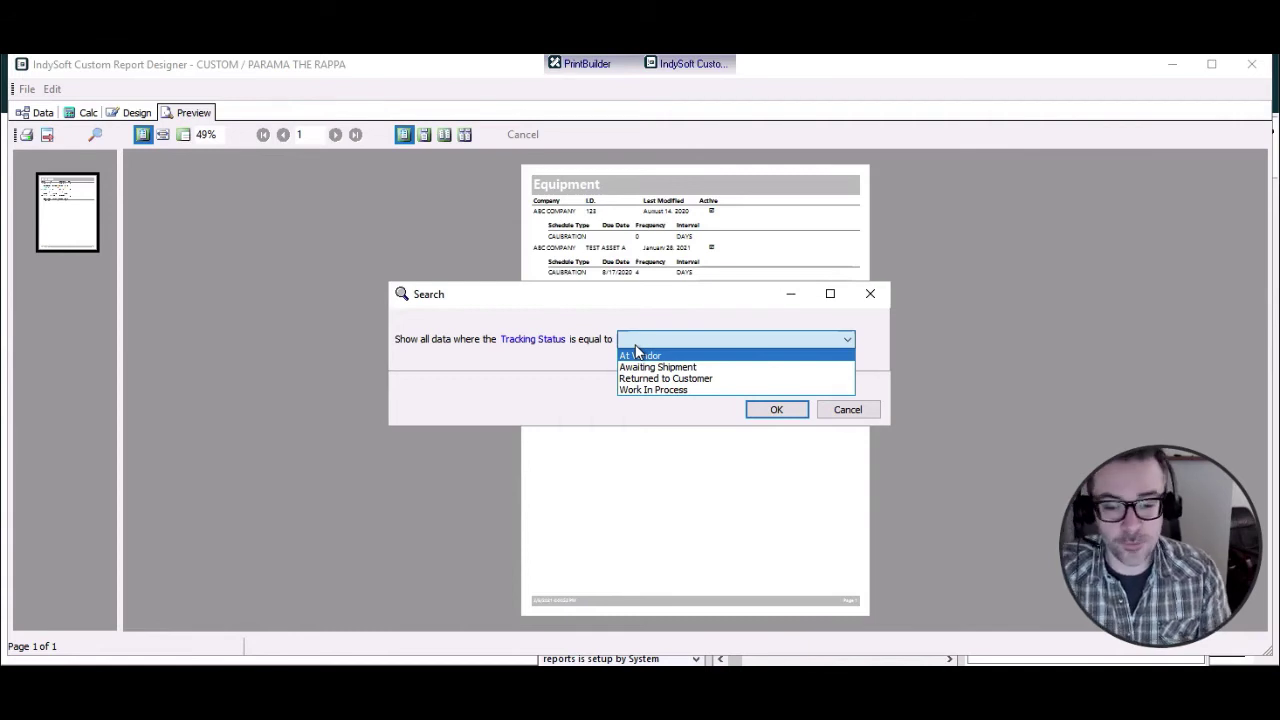
pyautogui.click(828, 408)
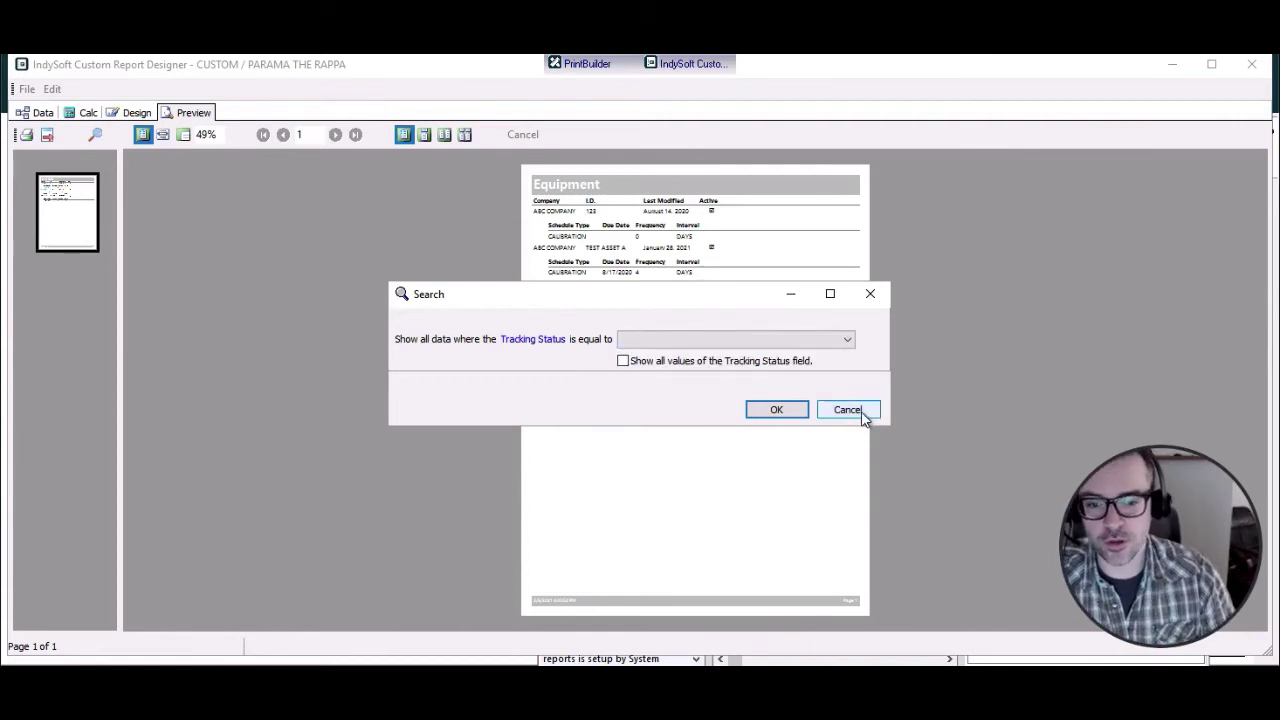
# Step: Return to the design layout and expand EventStatus's LookupSettings to check the Tracking_Statuses fields
pyautogui.click(862, 412)
pyautogui.click(145, 116)
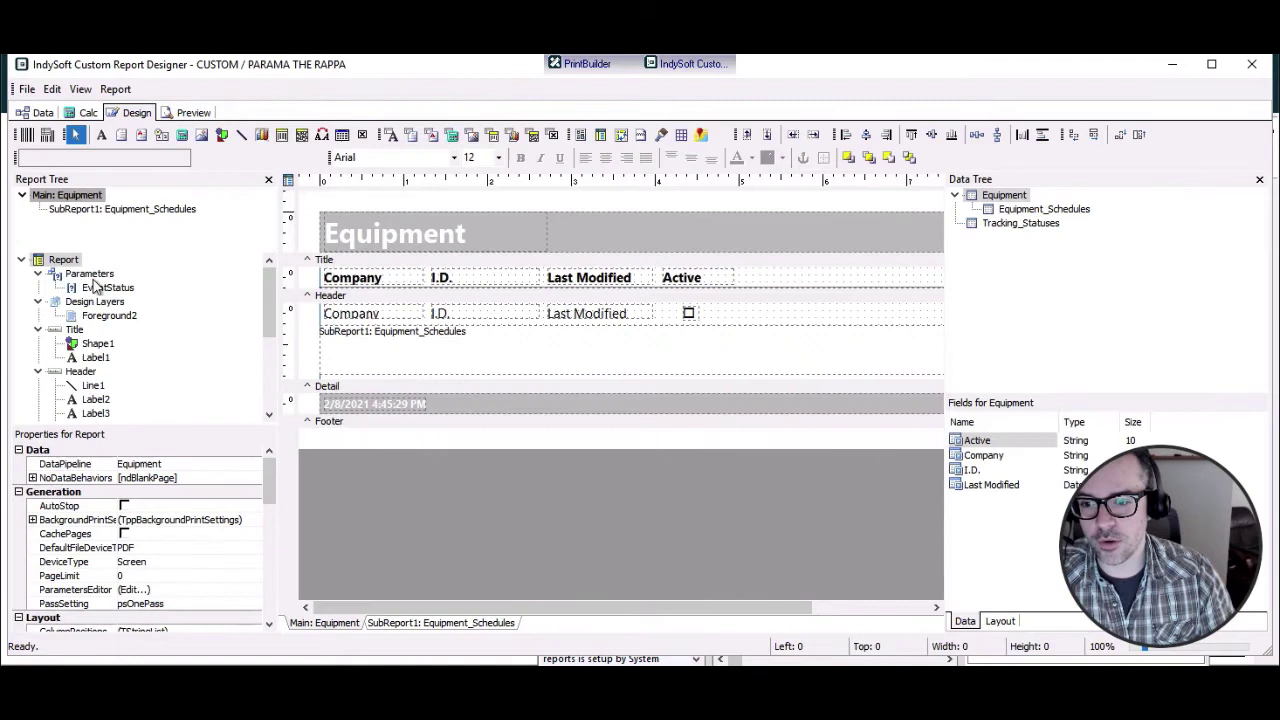
pyautogui.click(94, 275)
pyautogui.click(110, 287)
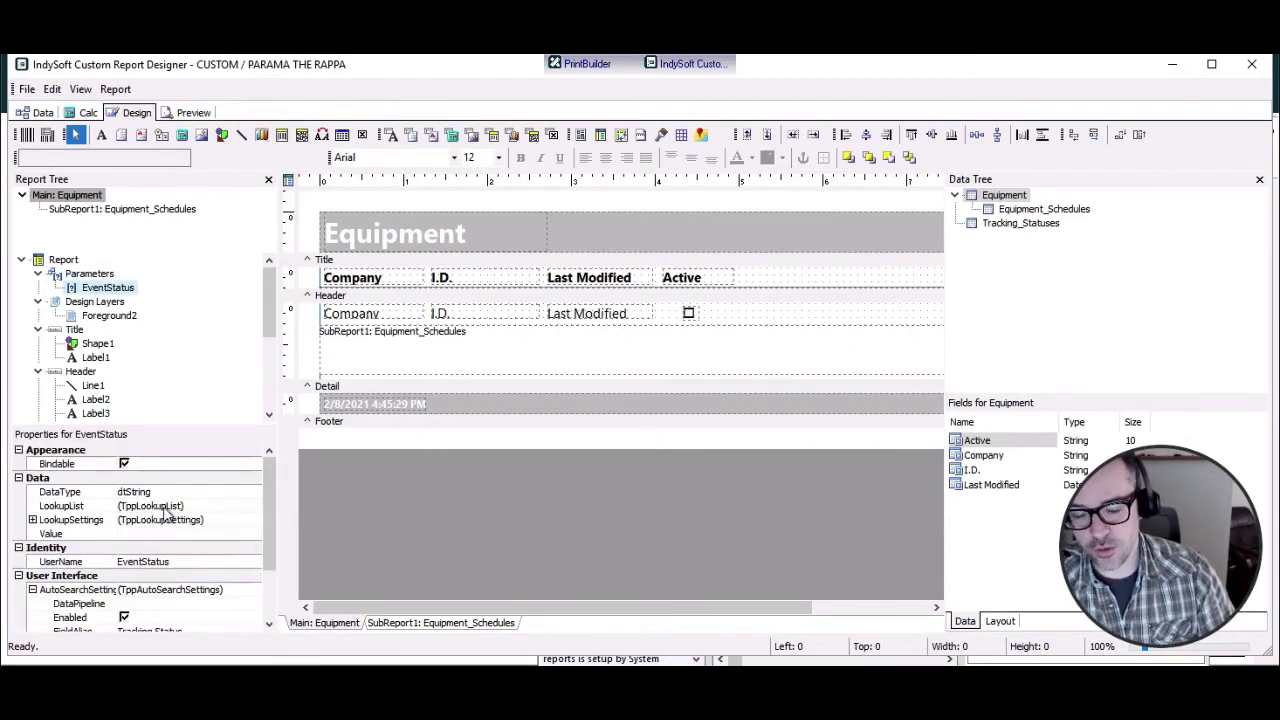
pyautogui.click(32, 520)
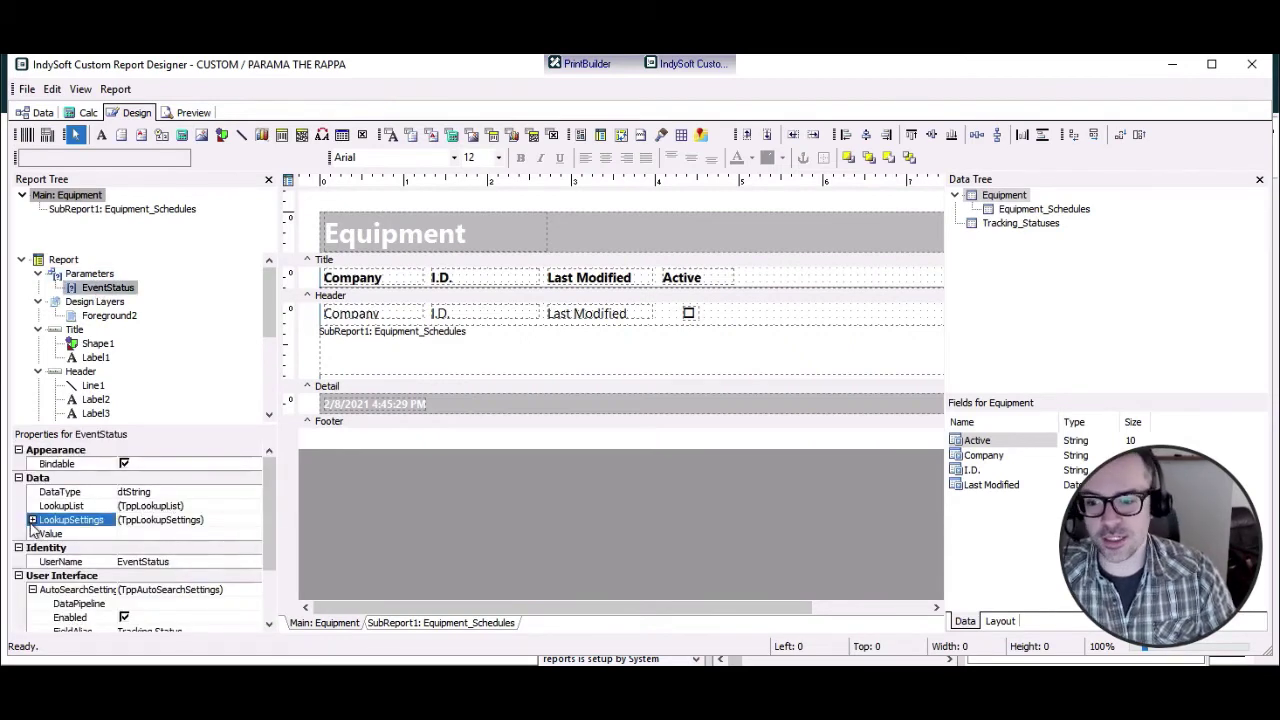
pyautogui.click(32, 520)
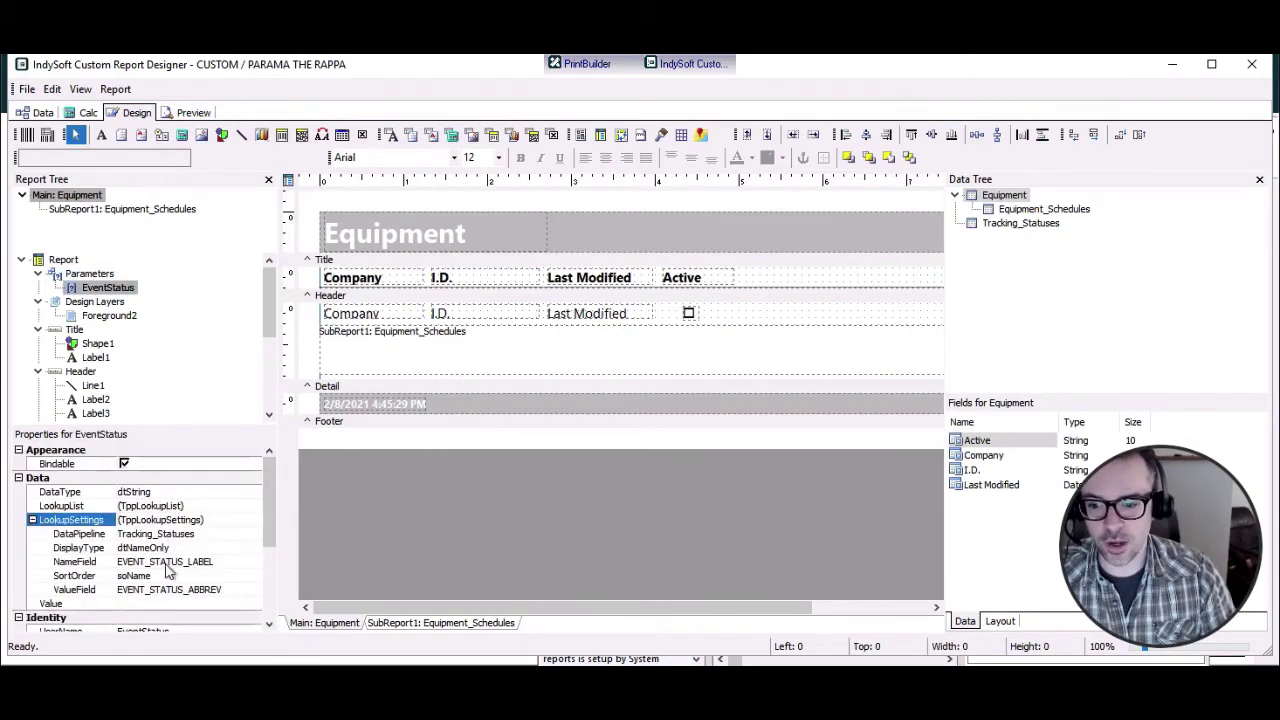
# Step: Add another report parameter and name it TodaysDate
pyautogui.rightClick(100, 278)
pyautogui.click(130, 281)
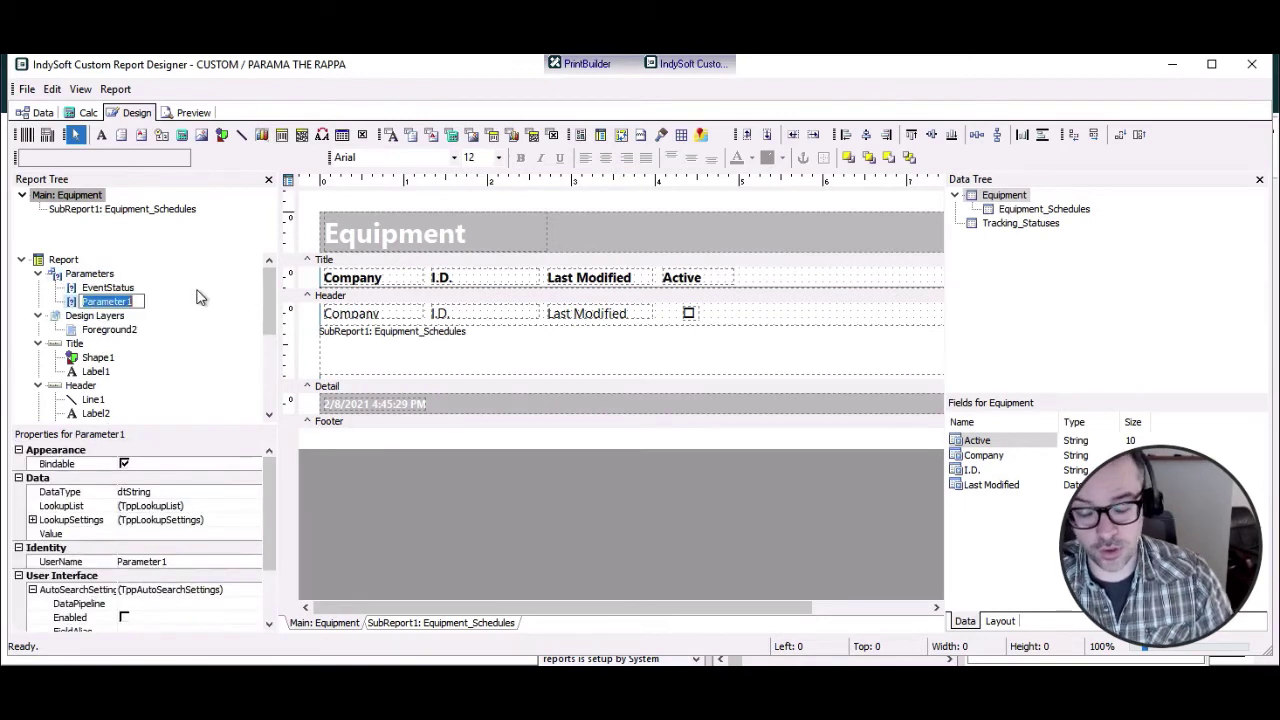
pyautogui.write('EventDat')
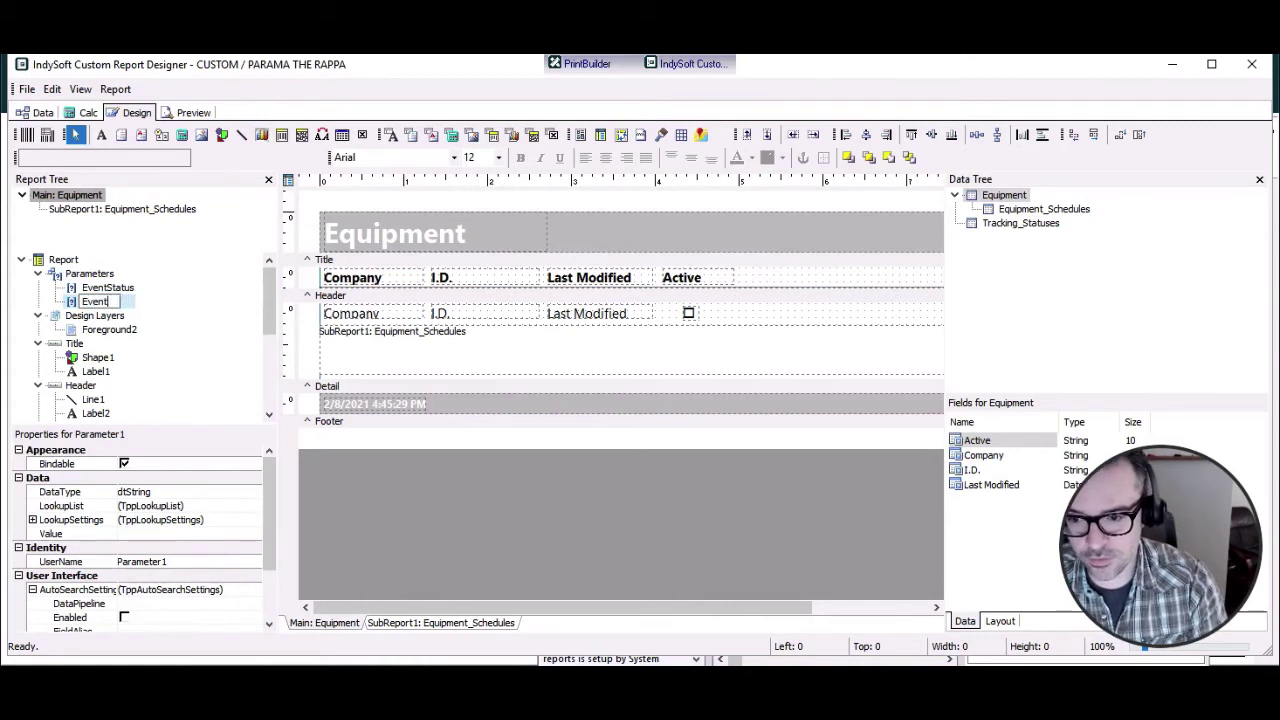
pyautogui.press('BackSpace')
pyautogui.press('BackSpace')
pyautogui.press('BackSpace')
pyautogui.press('BackSpace')
pyautogui.press('BackSpace')
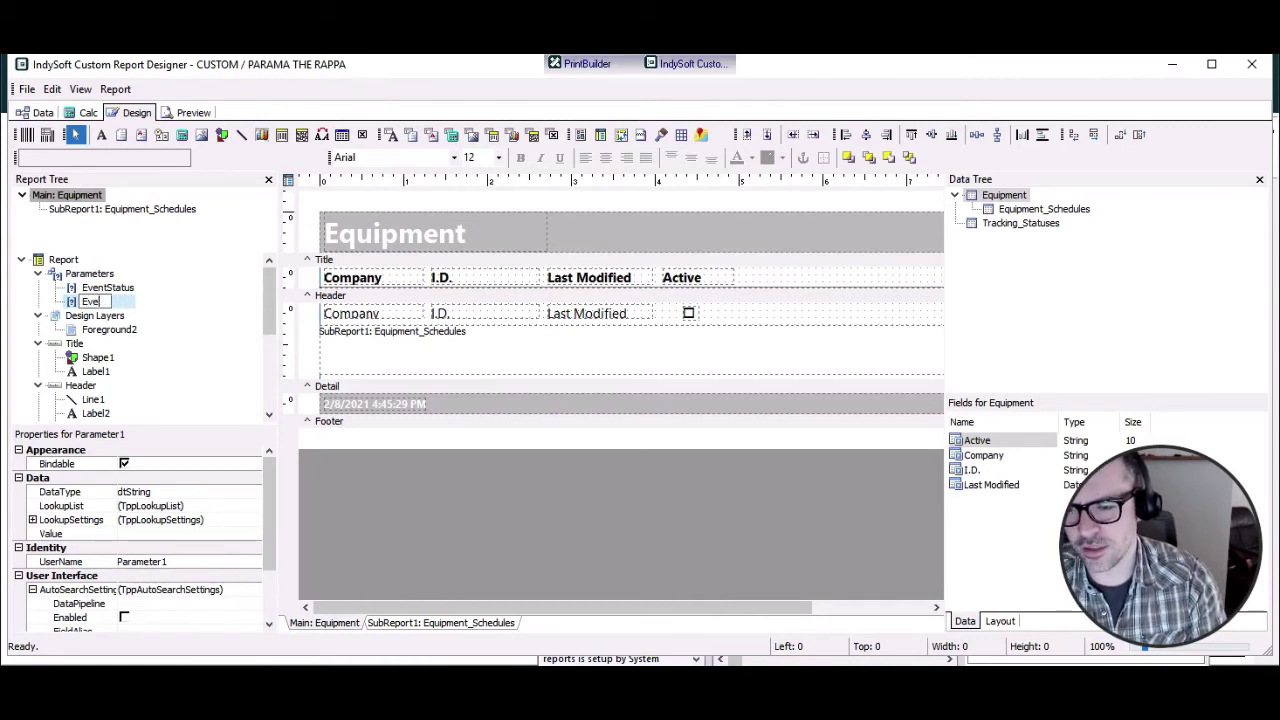
pyautogui.write('TodaysDate')
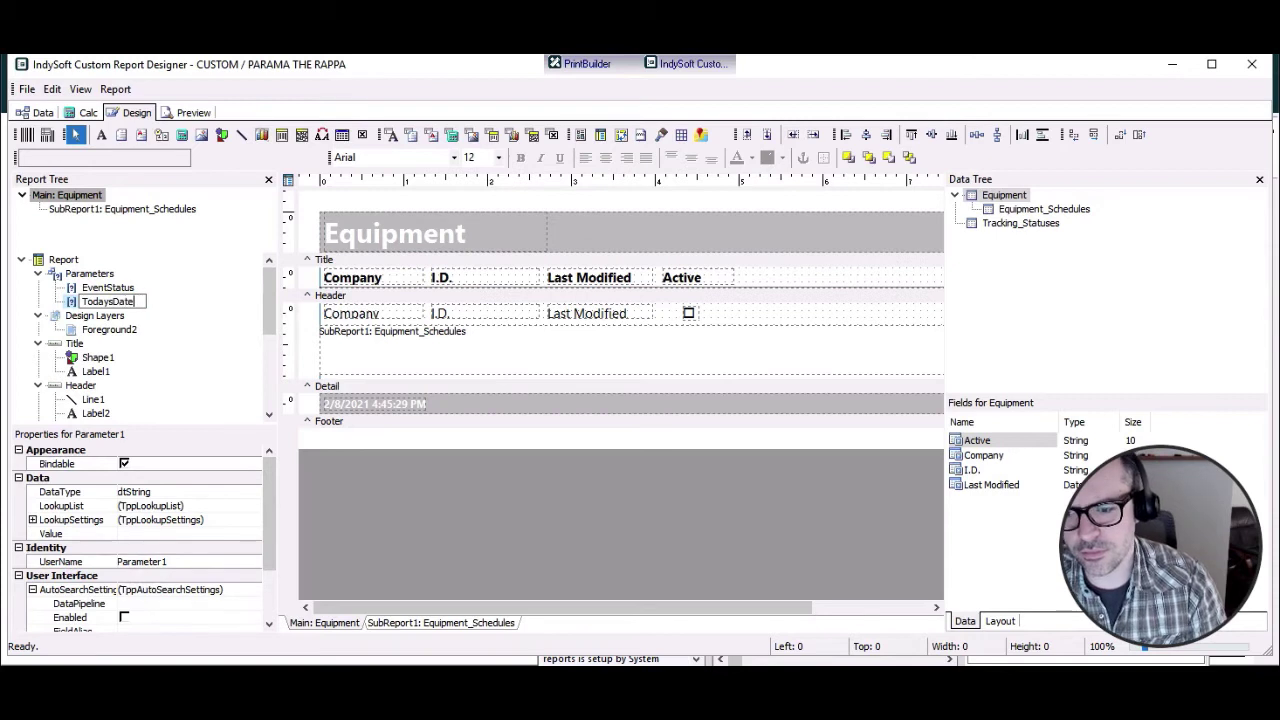
pyautogui.press('Return')
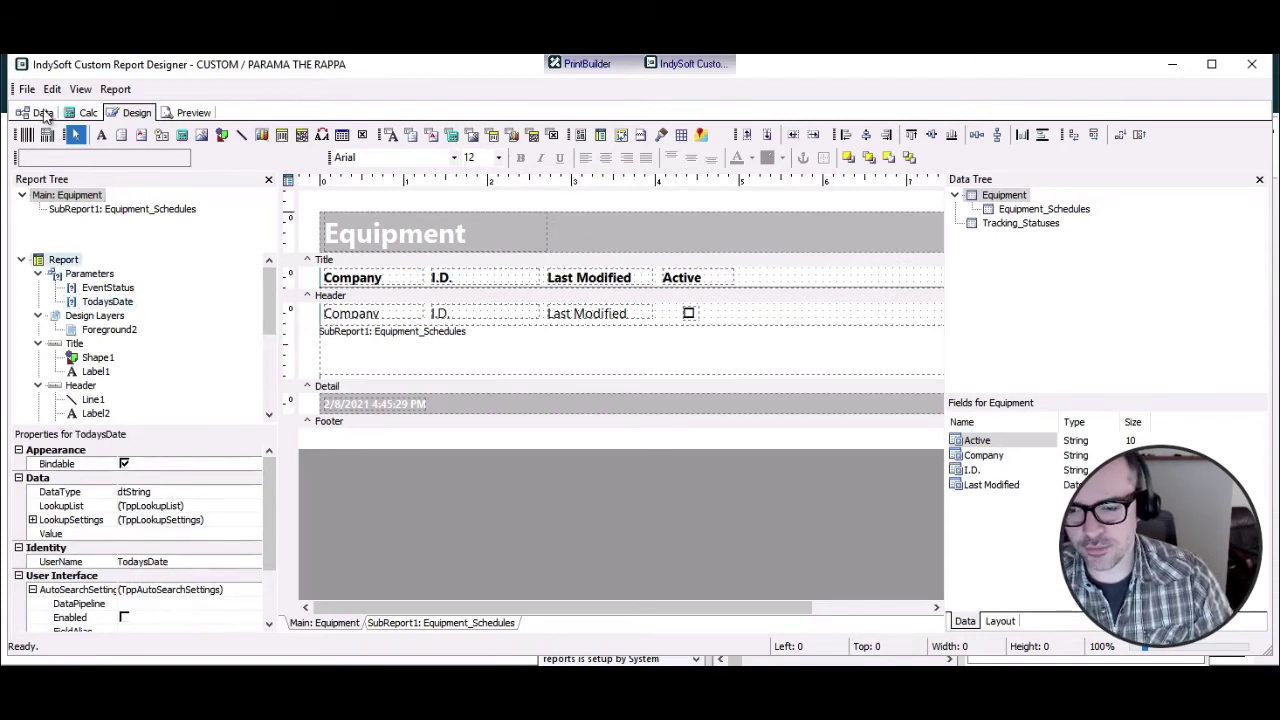
# Step: Add Due Date as a search criterion on the Equipment_Schedules query
pyautogui.click(44, 113)
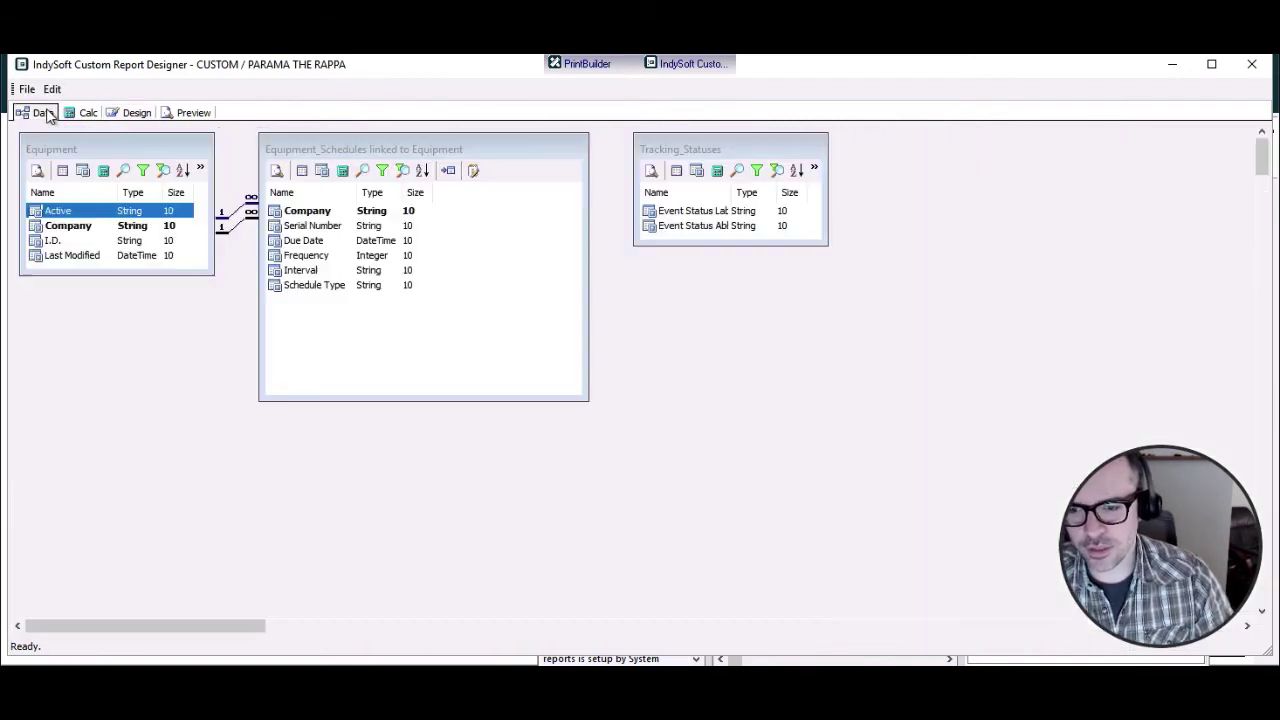
pyautogui.click(362, 171)
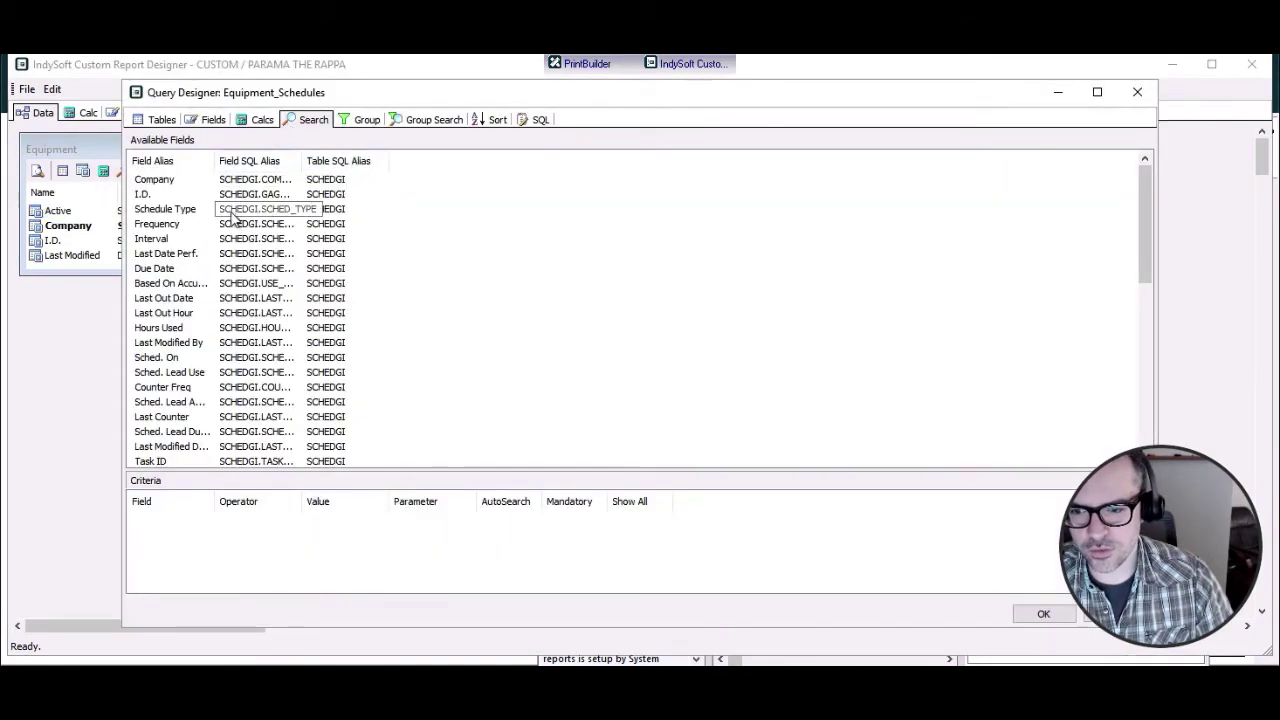
pyautogui.moveTo(180, 268); pyautogui.dragTo(277, 528)
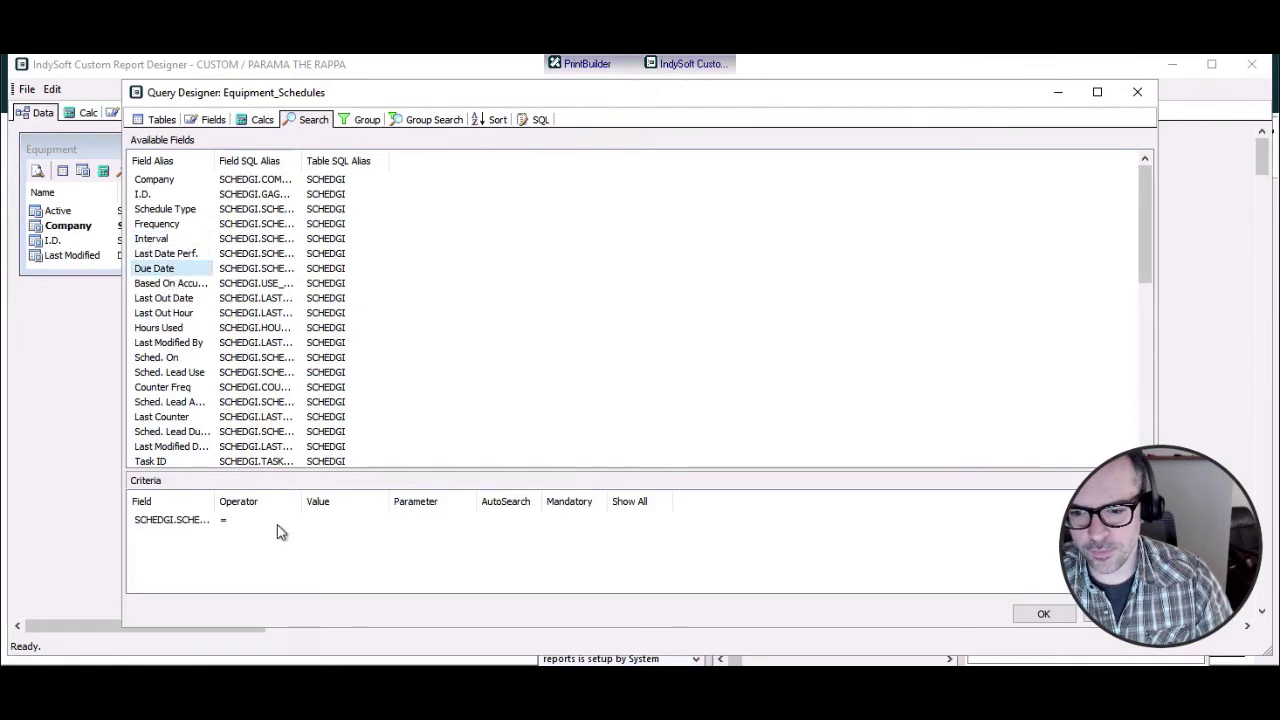
# Step: Set the Due Date criterion to <= TodaysDate with AutoSearch on, and confirm
pyautogui.click(243, 521)
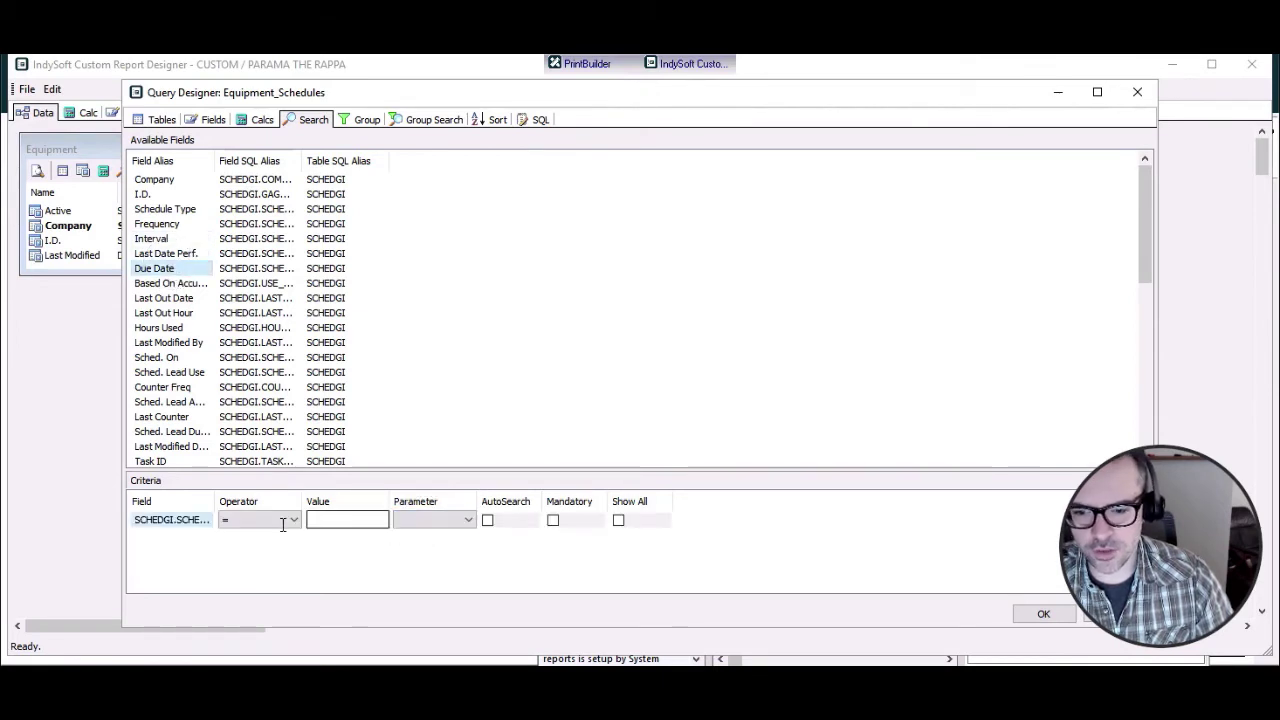
pyautogui.click(293, 520)
pyautogui.moveTo(295, 560); pyautogui.dragTo(293, 566)
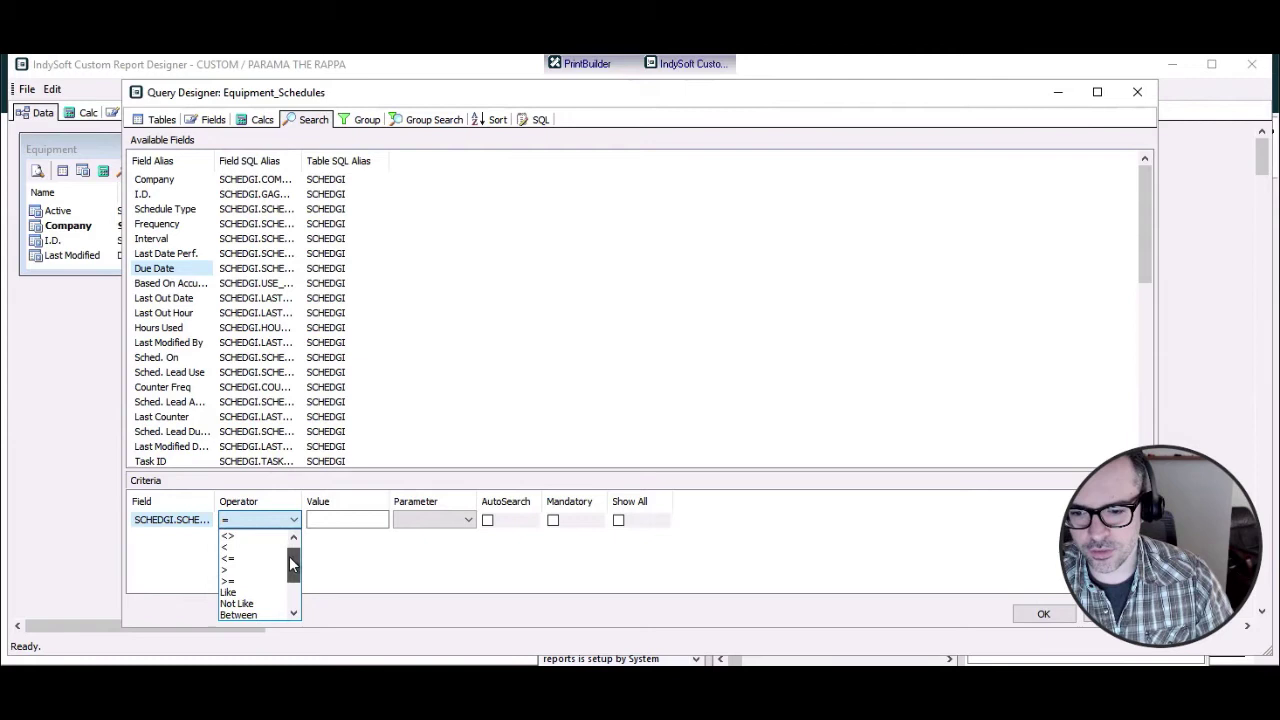
pyautogui.click(248, 558)
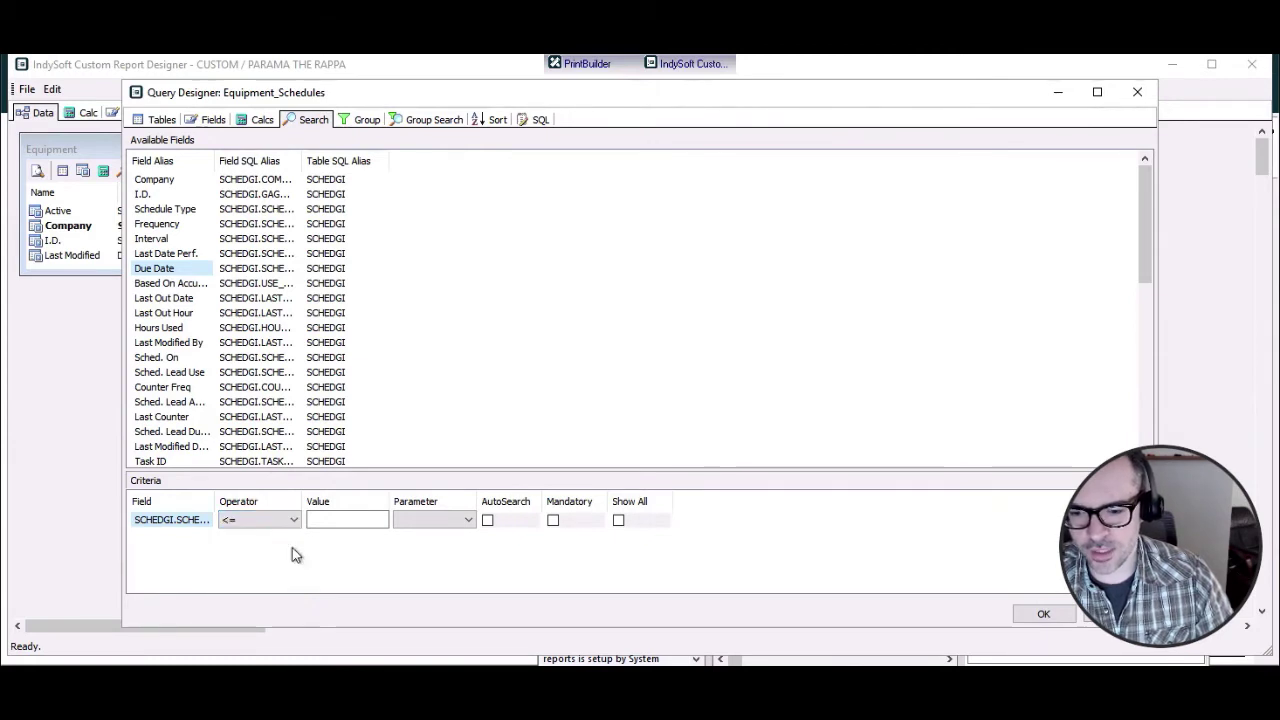
pyautogui.click(420, 520)
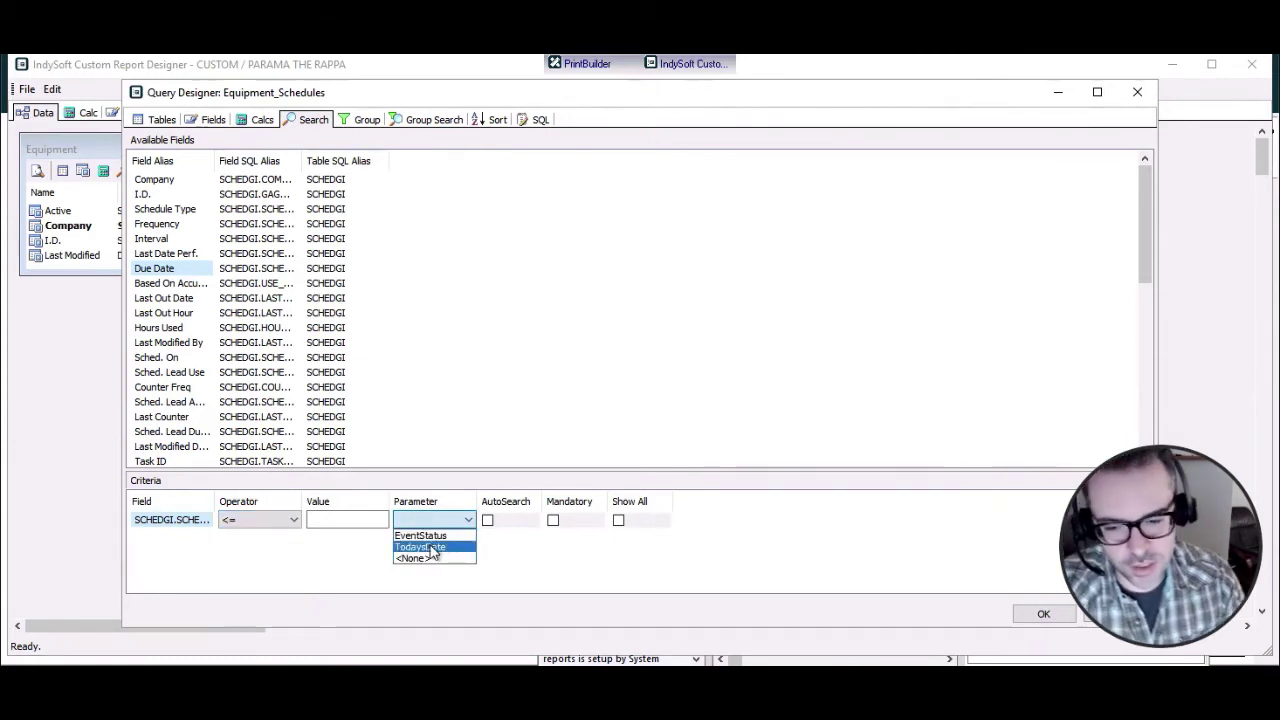
pyautogui.click(432, 550)
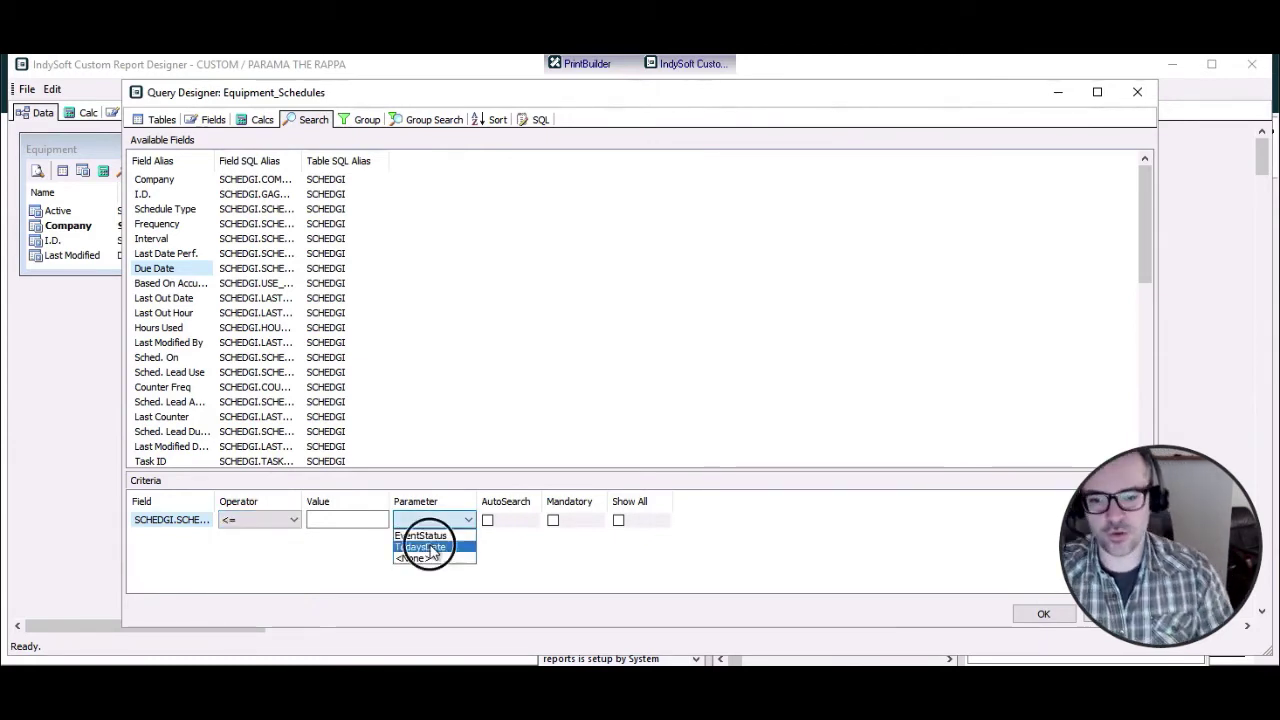
pyautogui.click(488, 520)
pyautogui.click(1020, 614)
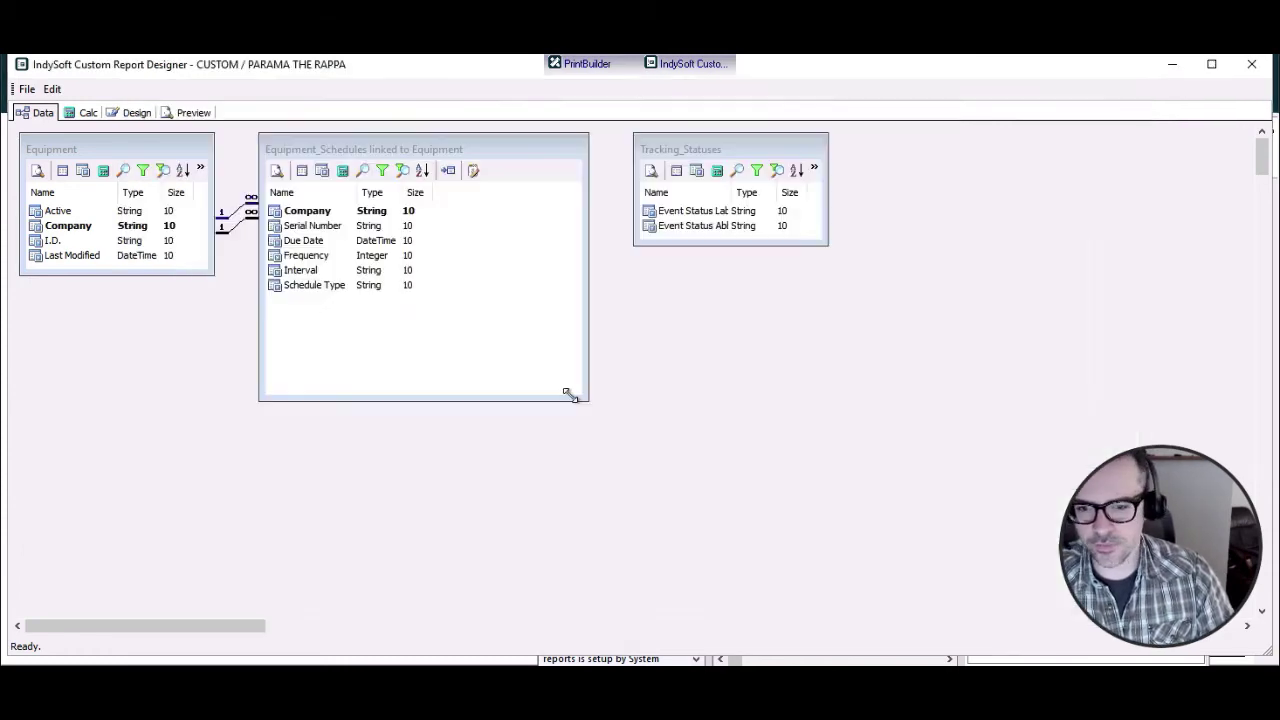
# Step: Enter 02/01/2020 as the TodaysDate parameter's Value on the design layout
pyautogui.click(137, 113)
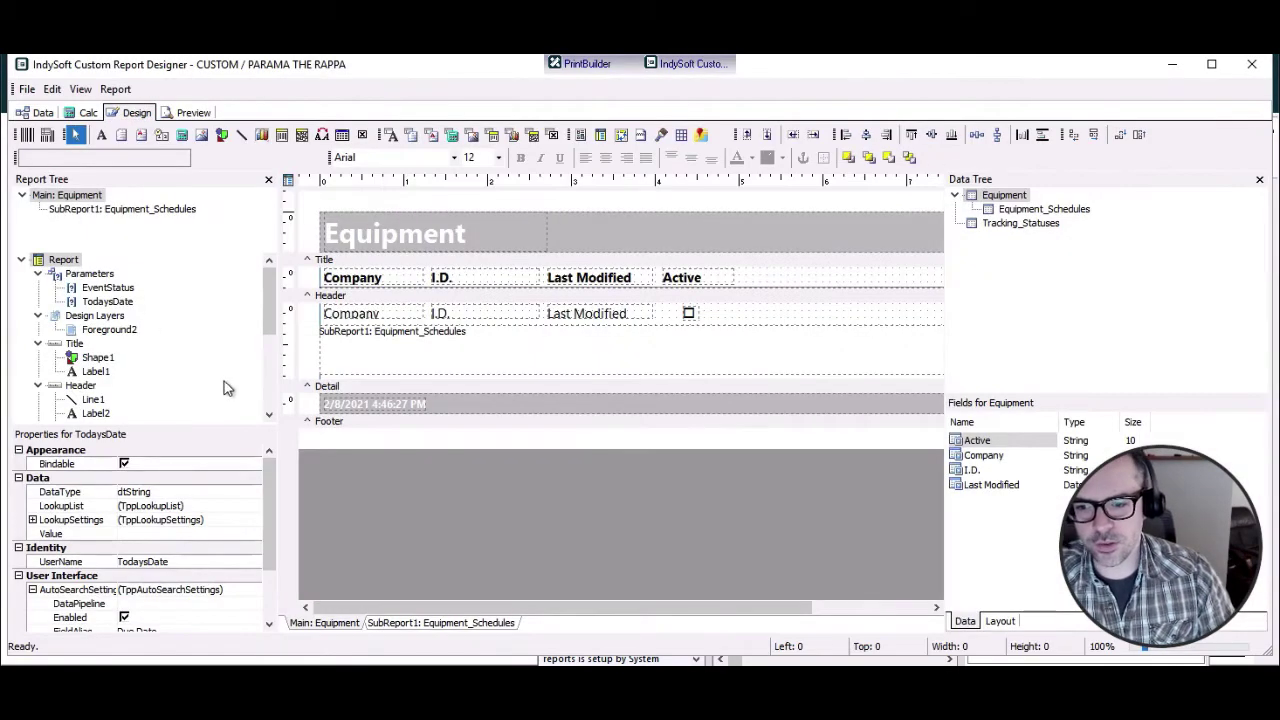
pyautogui.click(107, 302)
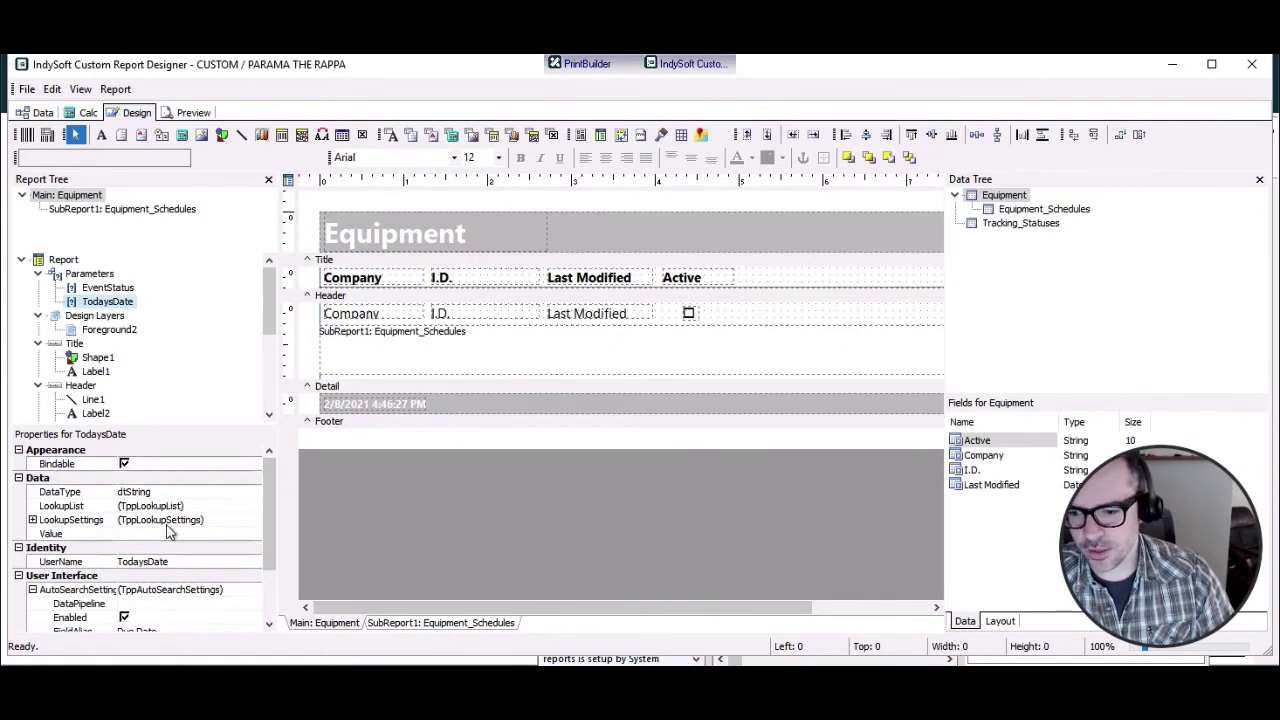
pyautogui.click(155, 536)
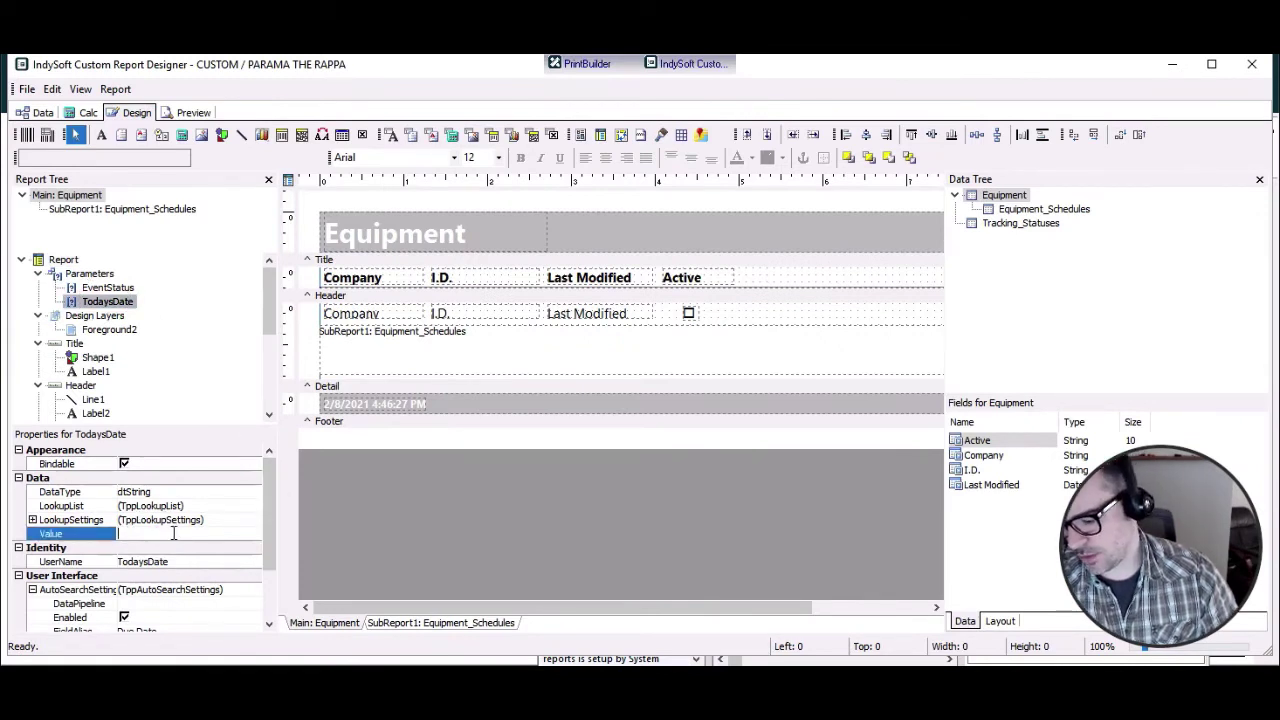
pyautogui.write('02/08/2020')
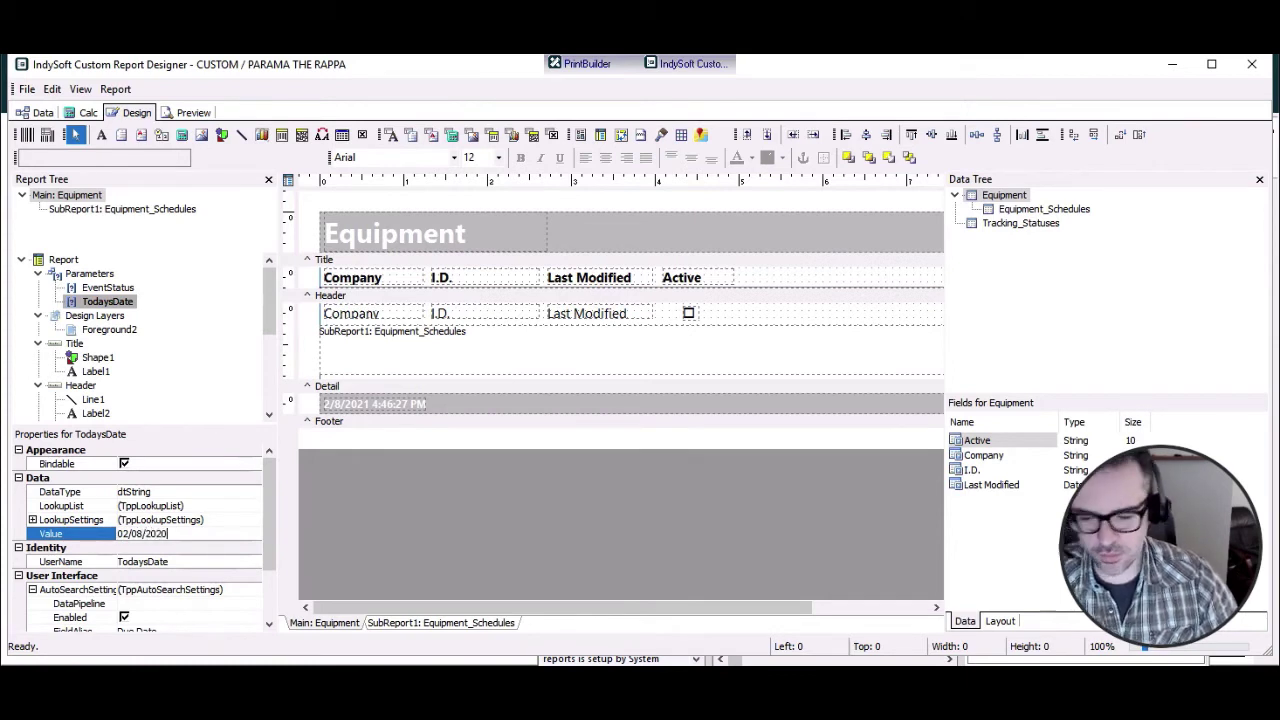
pyautogui.press('BackSpace')
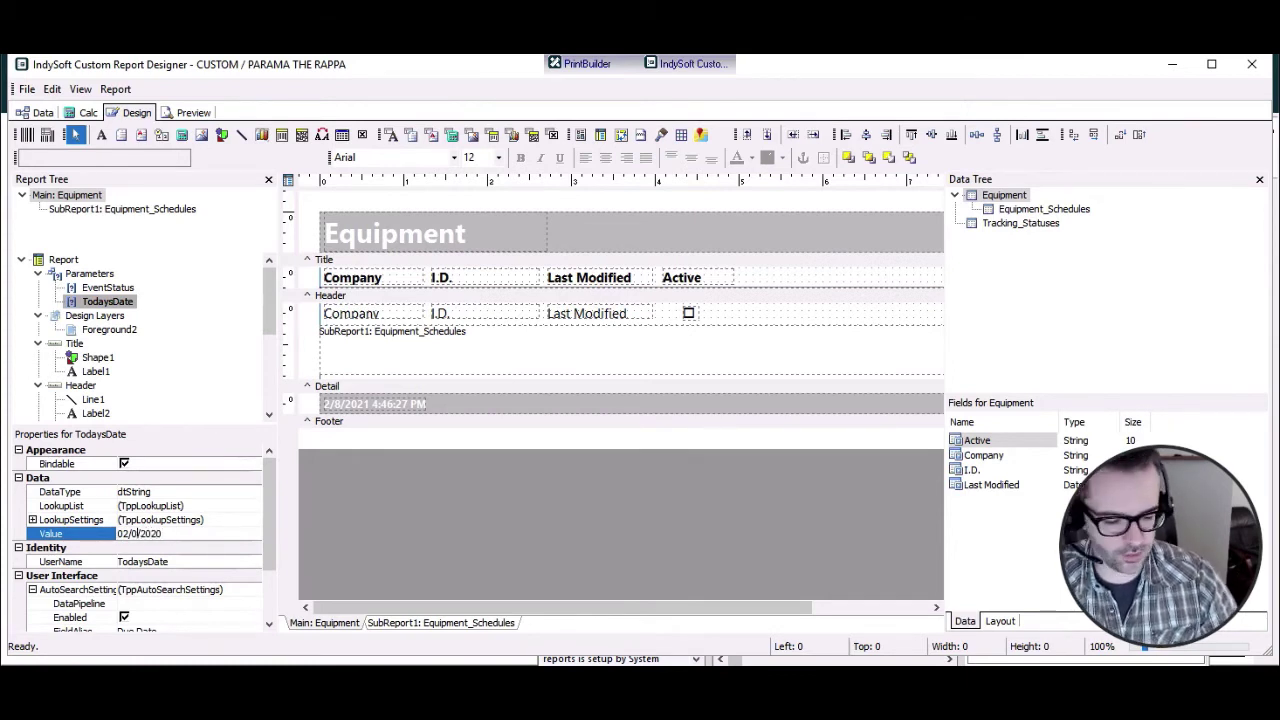
pyautogui.write('1')
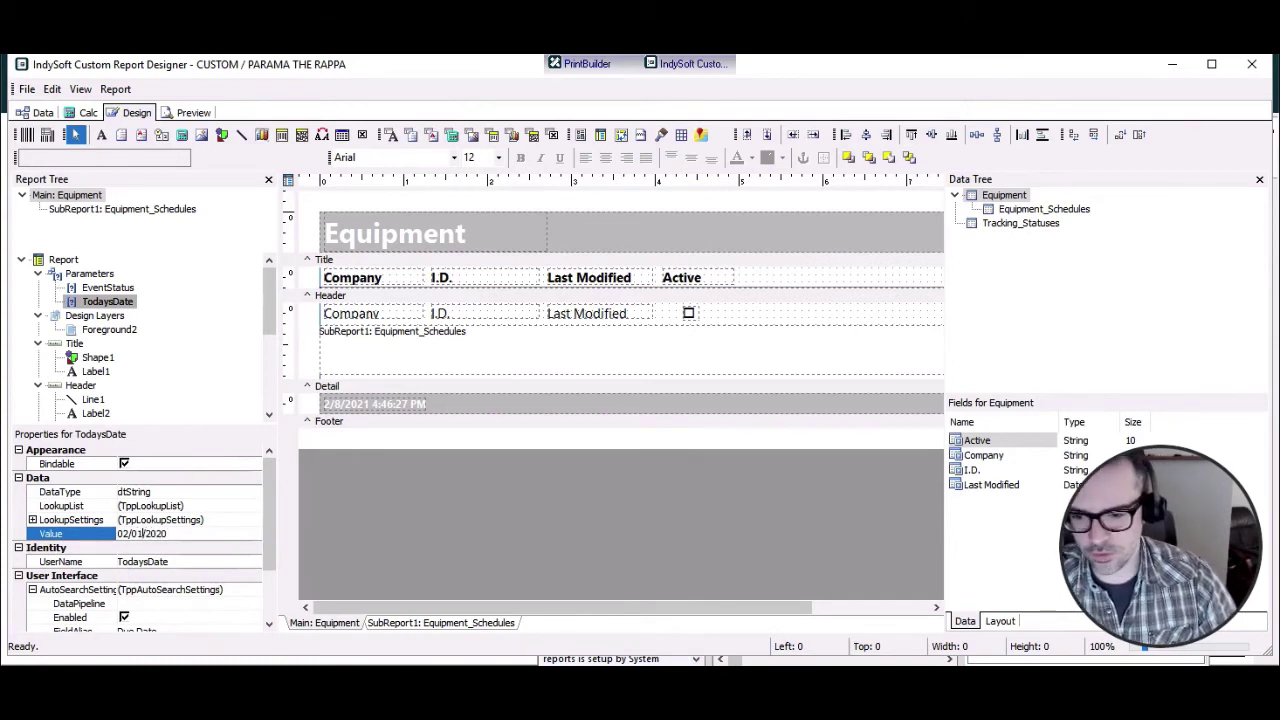
# Step: In the Calc tab's Events list, create an empty ReportBeforeAutoSearchDialogCreate procedure
pyautogui.click(88, 112)
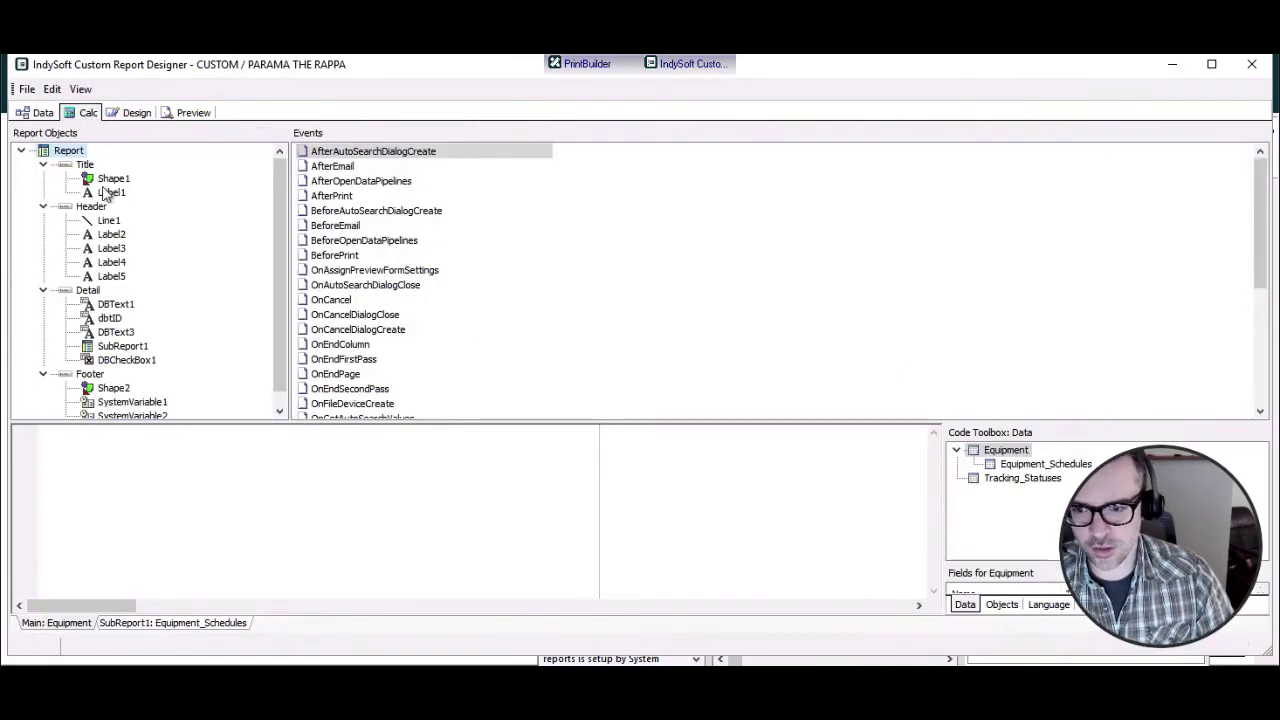
pyautogui.rightClick(134, 204)
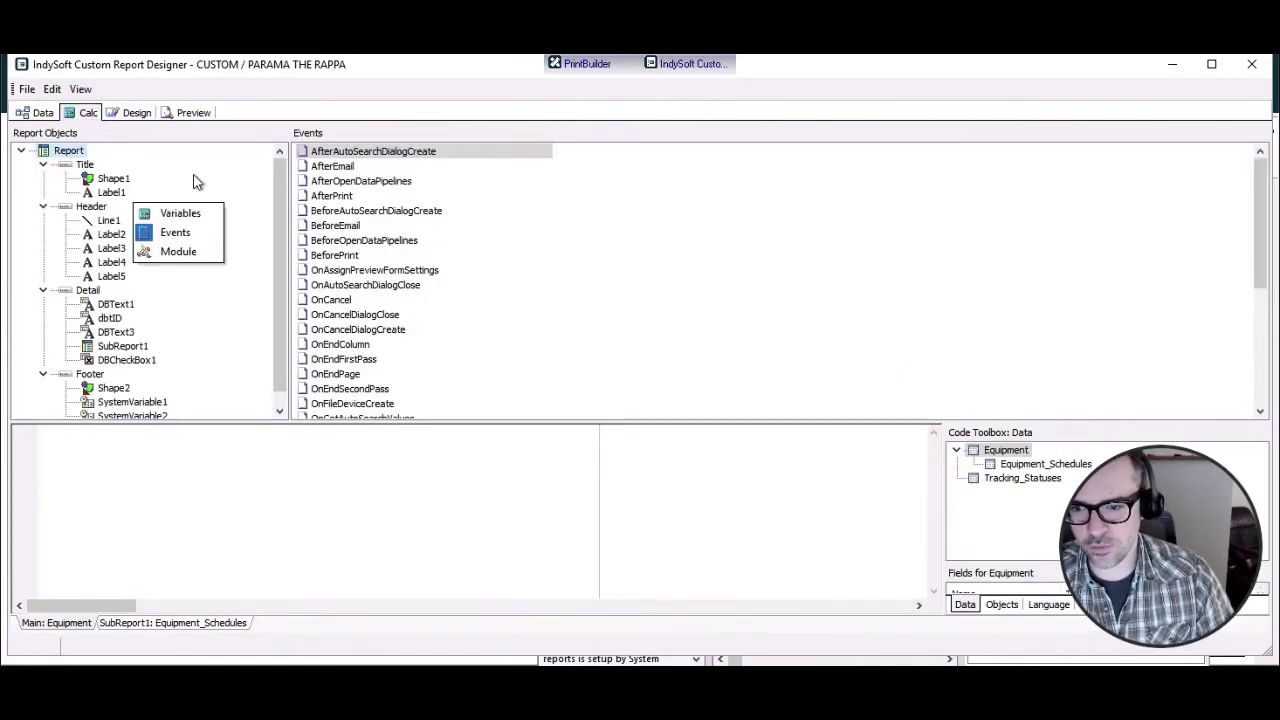
pyautogui.click(195, 182)
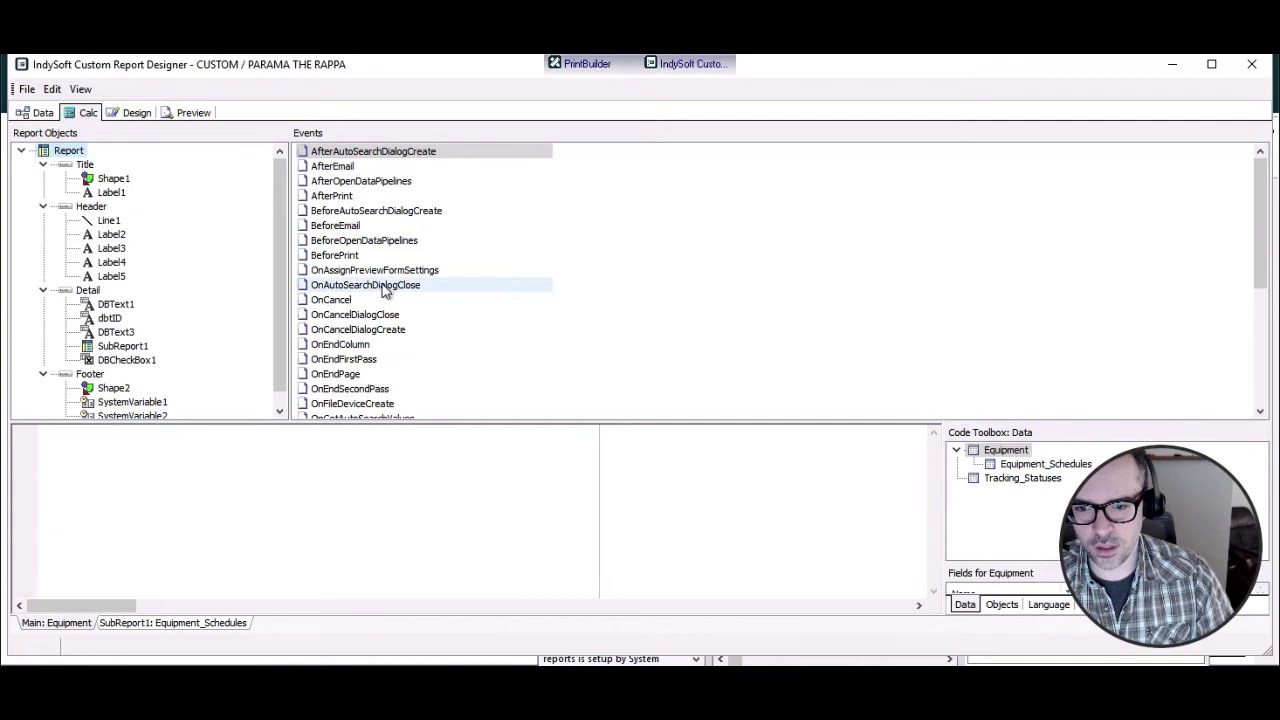
pyautogui.click(386, 329)
pyautogui.scroll(-4, 395, 332)
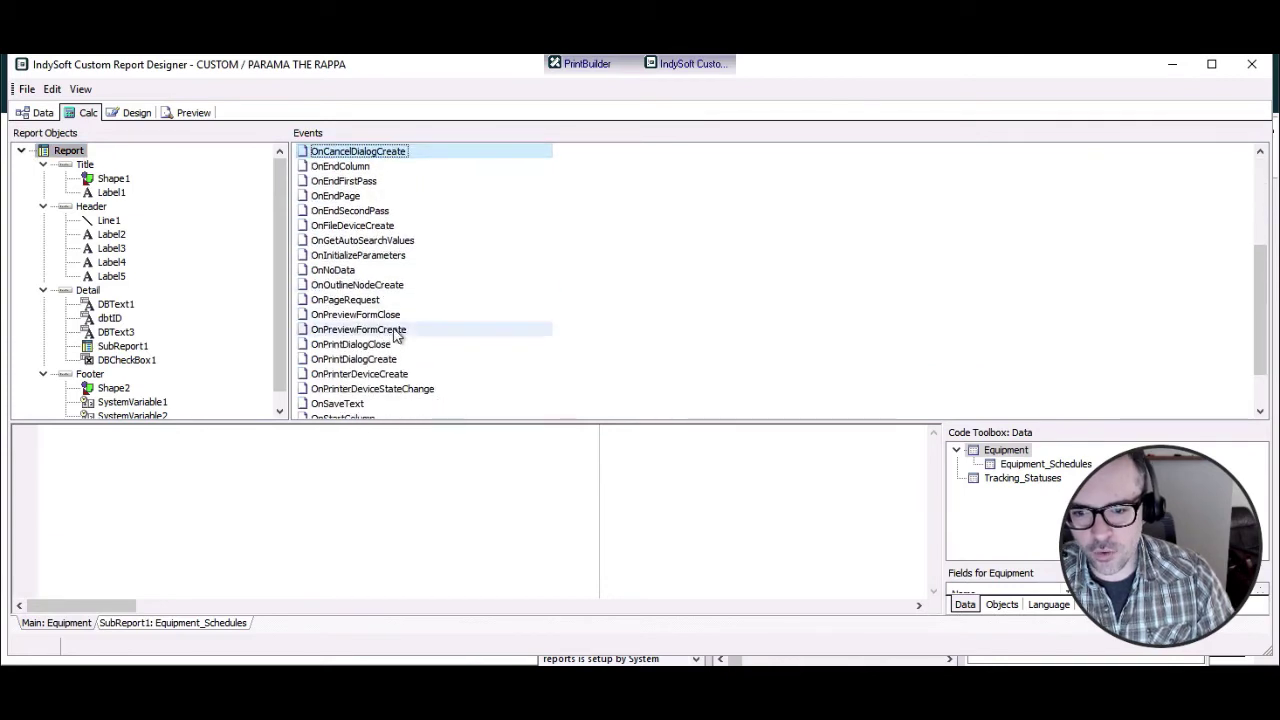
pyautogui.scroll(-2, 366, 272)
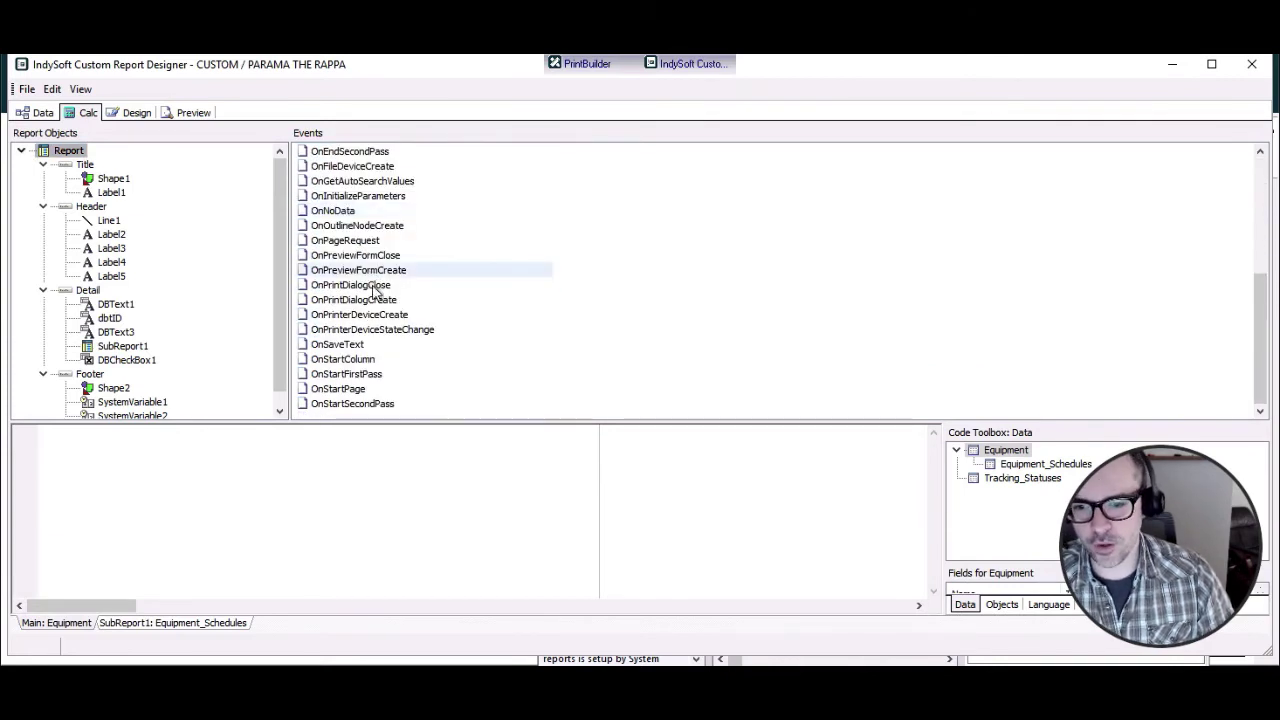
pyautogui.scroll(5, 374, 289)
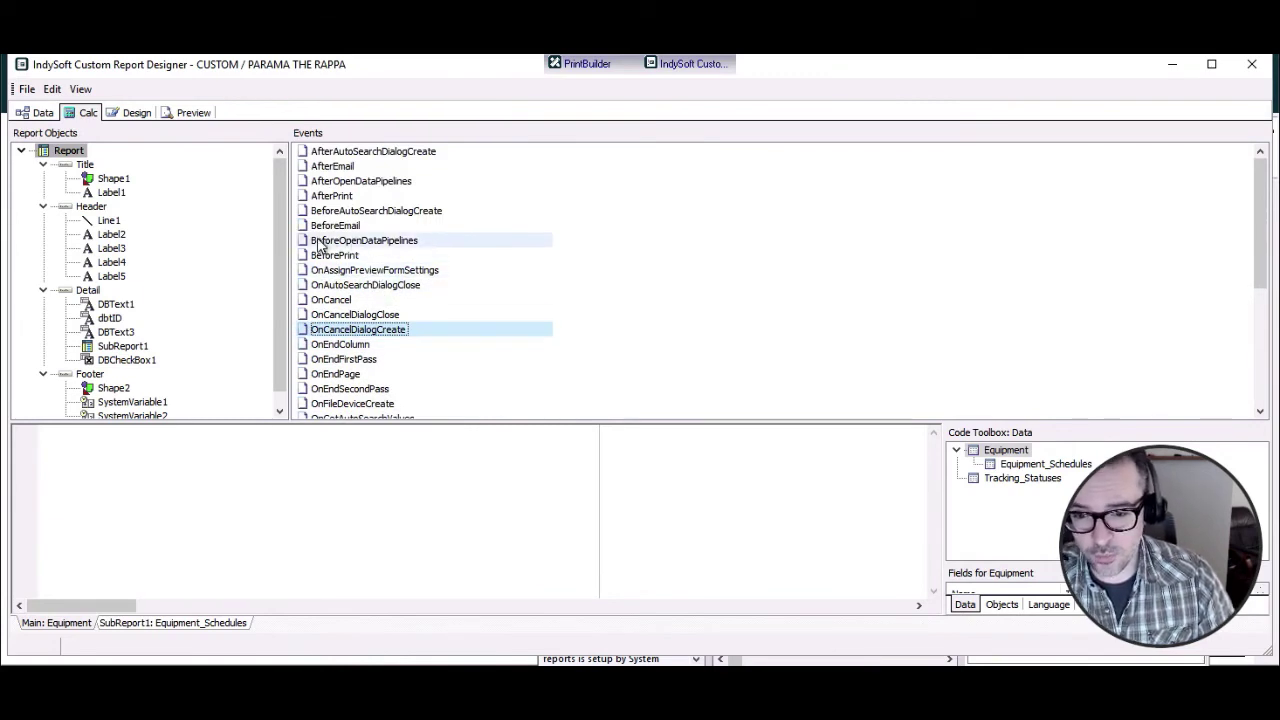
pyautogui.click(345, 211)
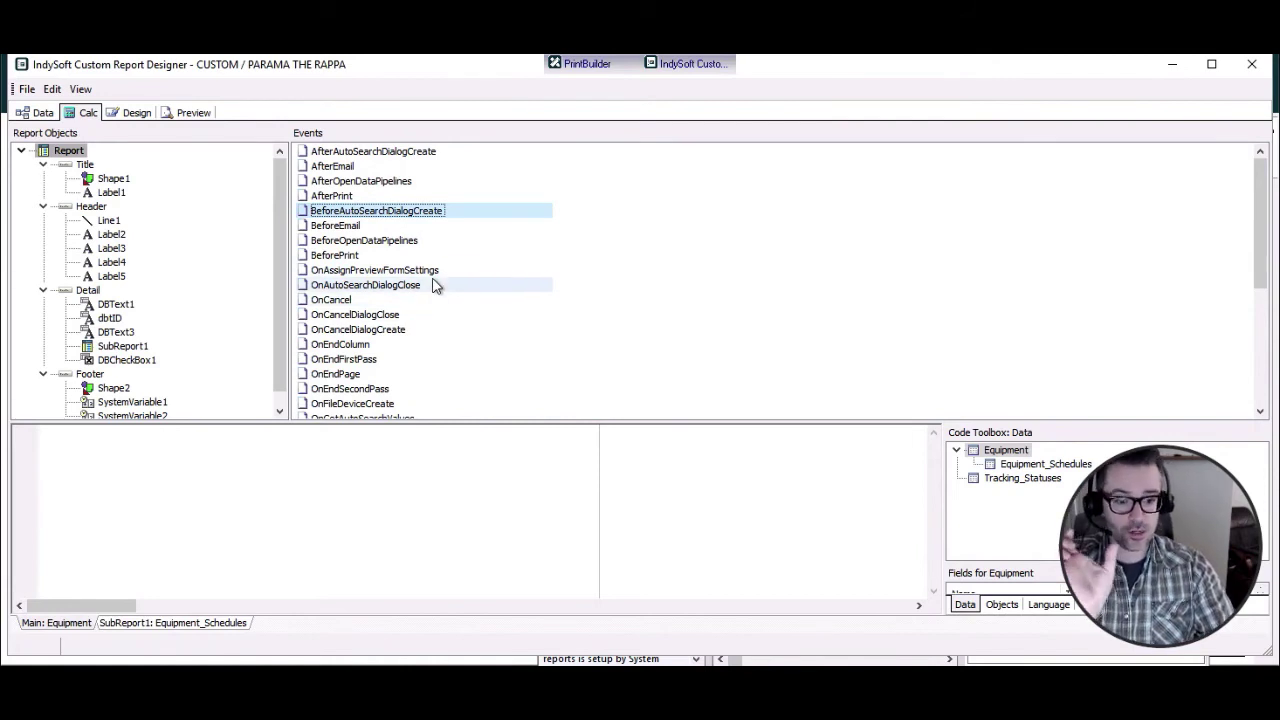
pyautogui.click(40, 437)
# Step: Declare a local variable 'sDate : string' in a var block above begin
pyautogui.click(41, 446)
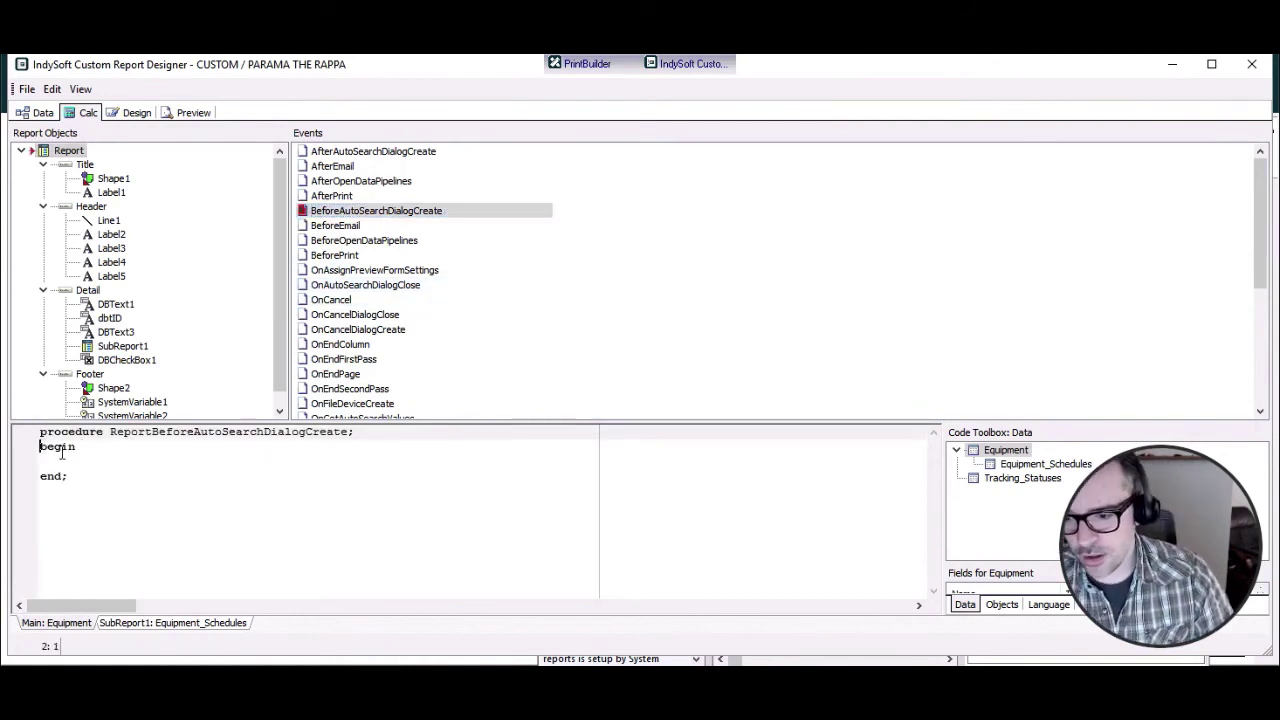
pyautogui.press('Return')
pyautogui.press('Up')
pyautogui.write('var')
pyautogui.press('Return')
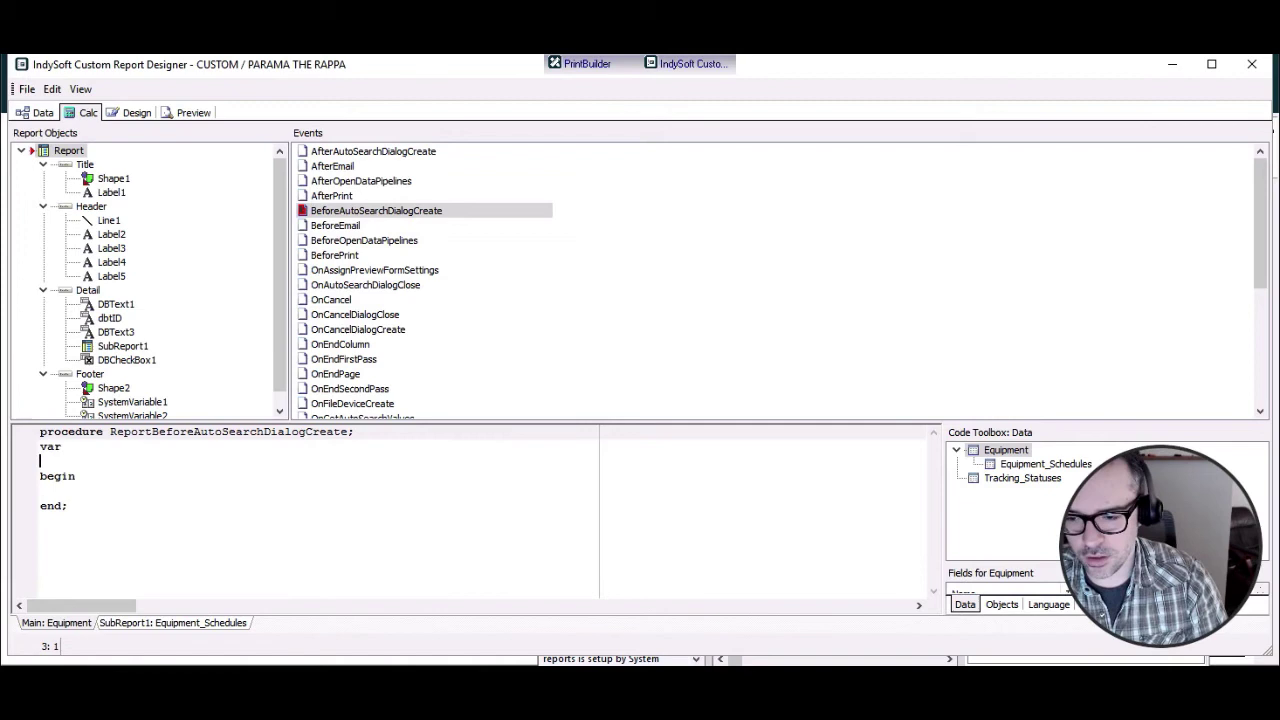
pyautogui.write('sDate : string;')
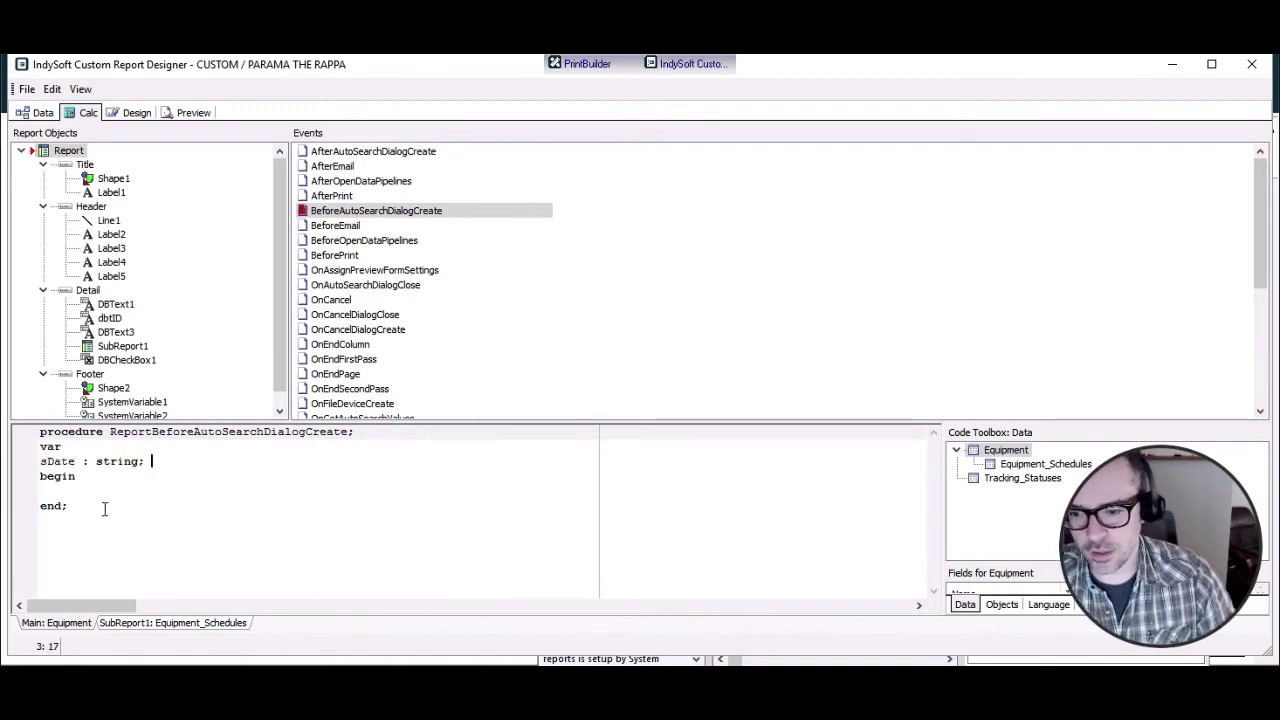
# Step: In the procedure body, assign sDate := FormatDateTime('mm/dd/yyy',CurrentDate)
pyautogui.click(104, 491)
pyautogui.write('sDate := ')
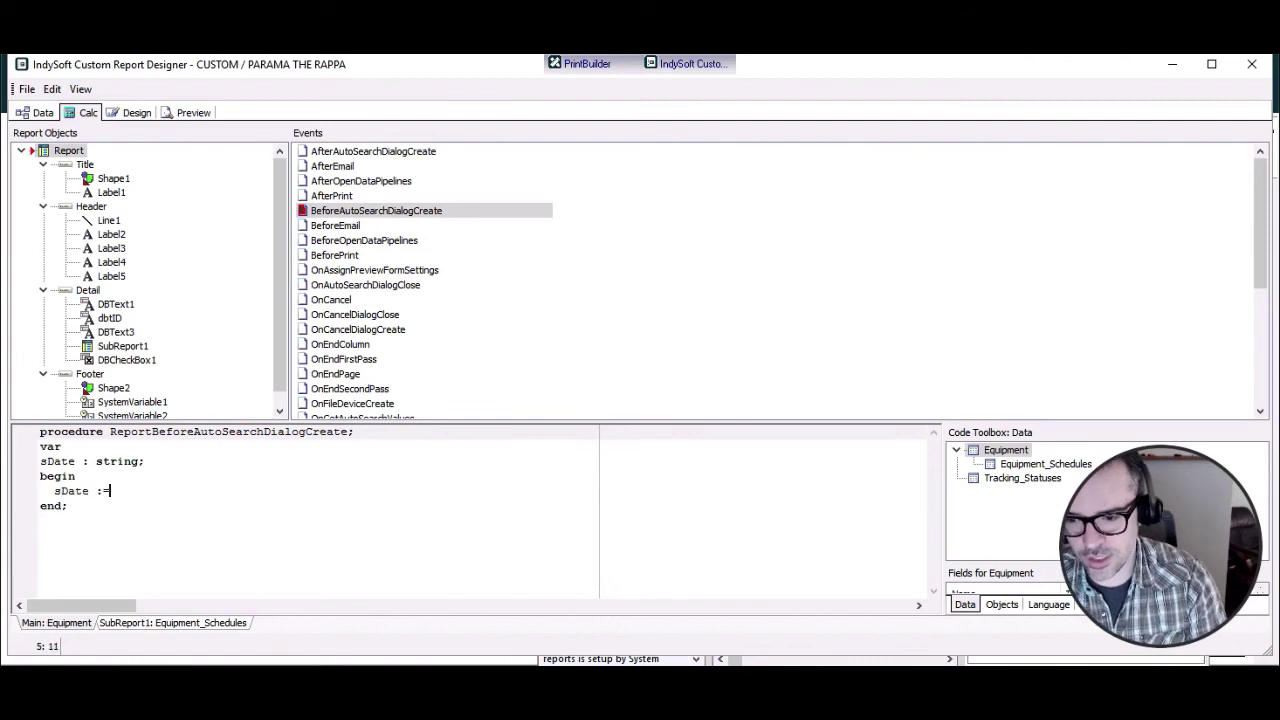
pyautogui.write('Fo')
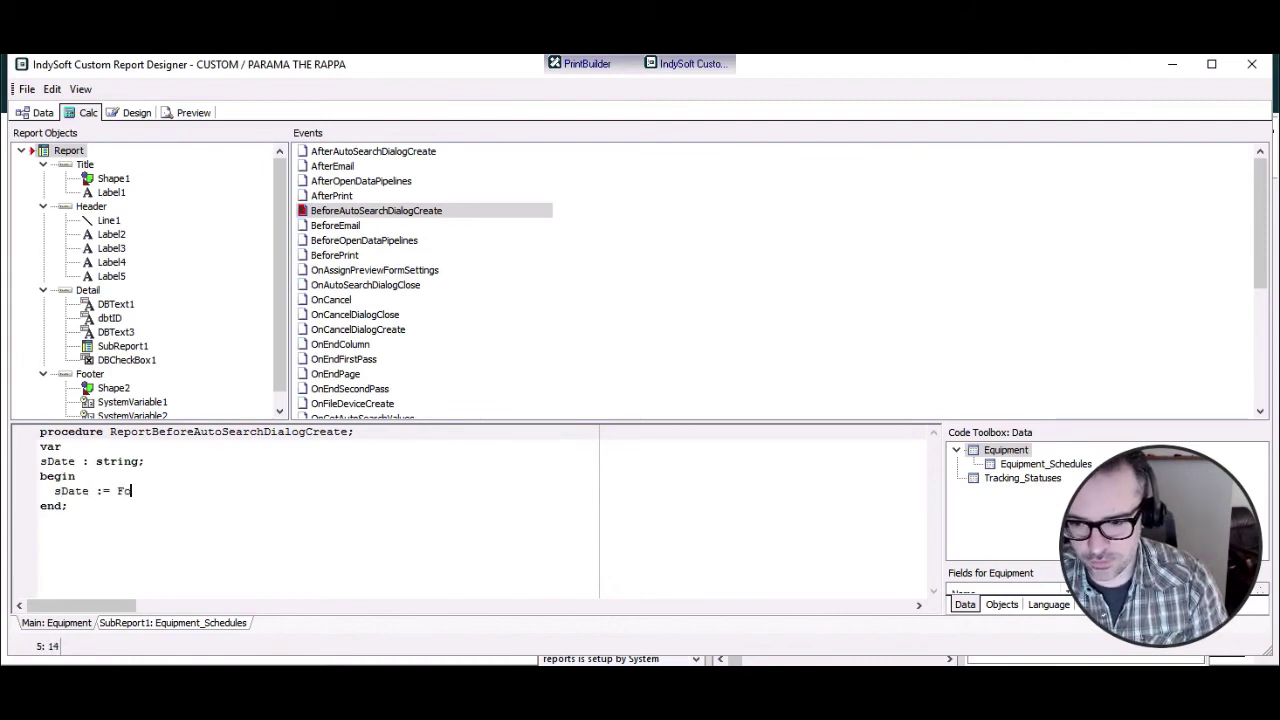
pyautogui.write('rmateDateTi')
pyautogui.press('BackSpace')
pyautogui.press('BackSpace')
pyautogui.press('BackSpace')
pyautogui.press('BackSpace')
pyautogui.press('BackSpace')
pyautogui.press('BackSpace')
pyautogui.press('BackSpace')
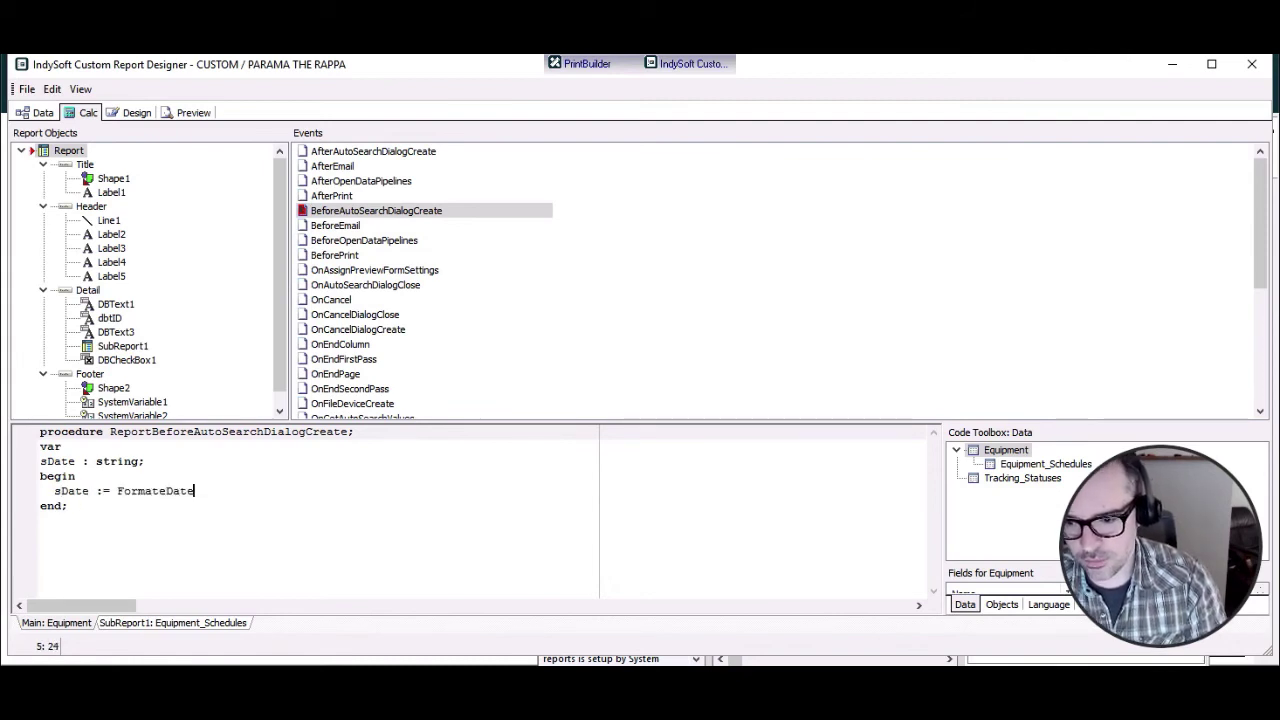
pyautogui.write('T')
pyautogui.press('BackSpace')
pyautogui.write('DateTime(')
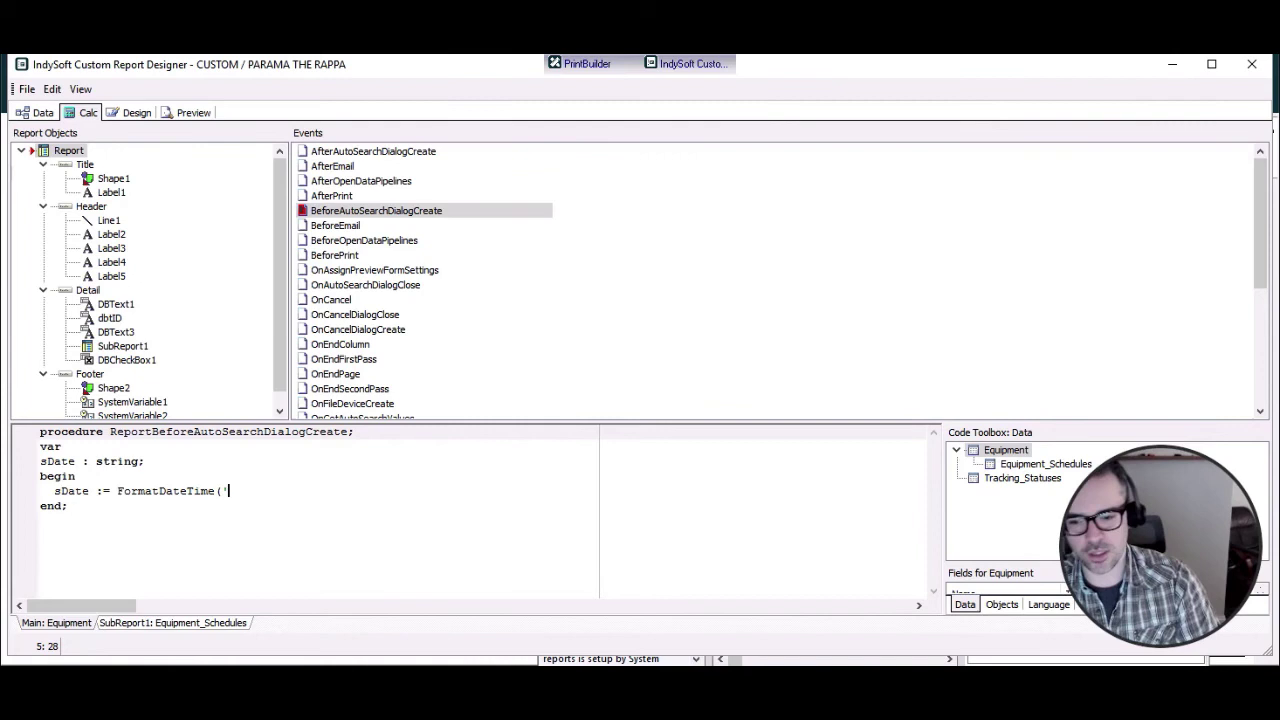
pyautogui.write("'")
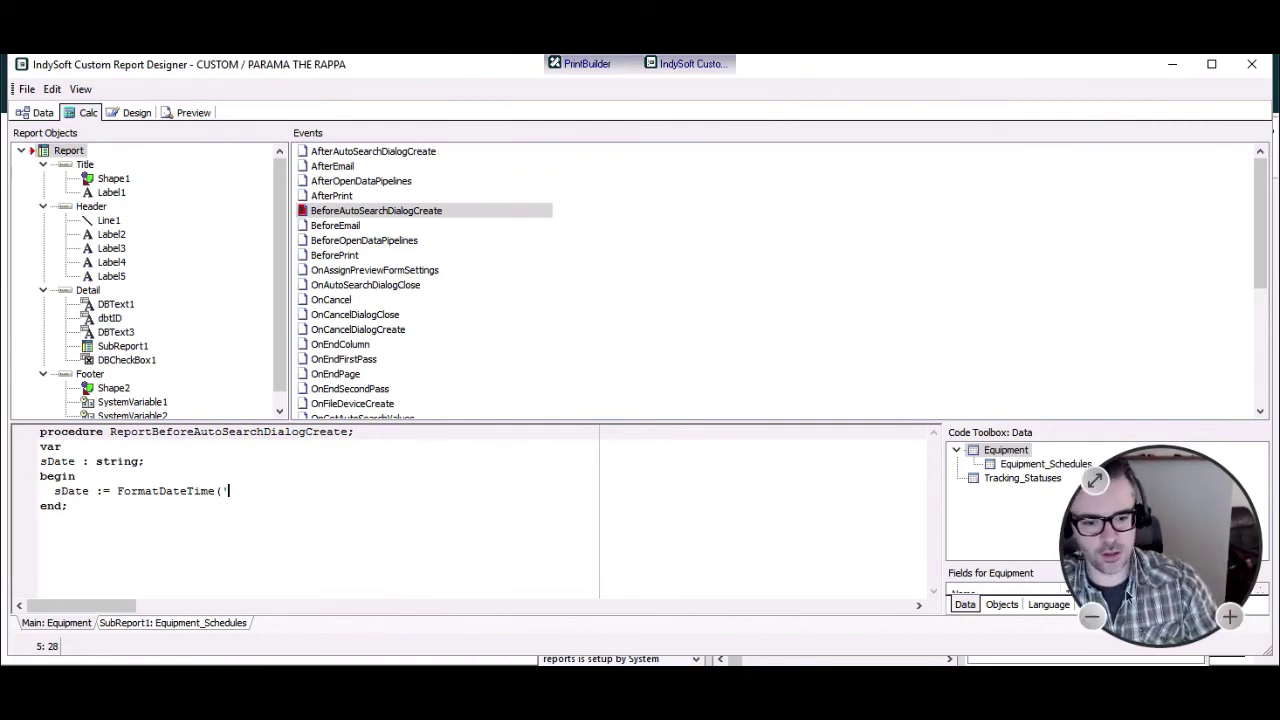
pyautogui.write('mm')
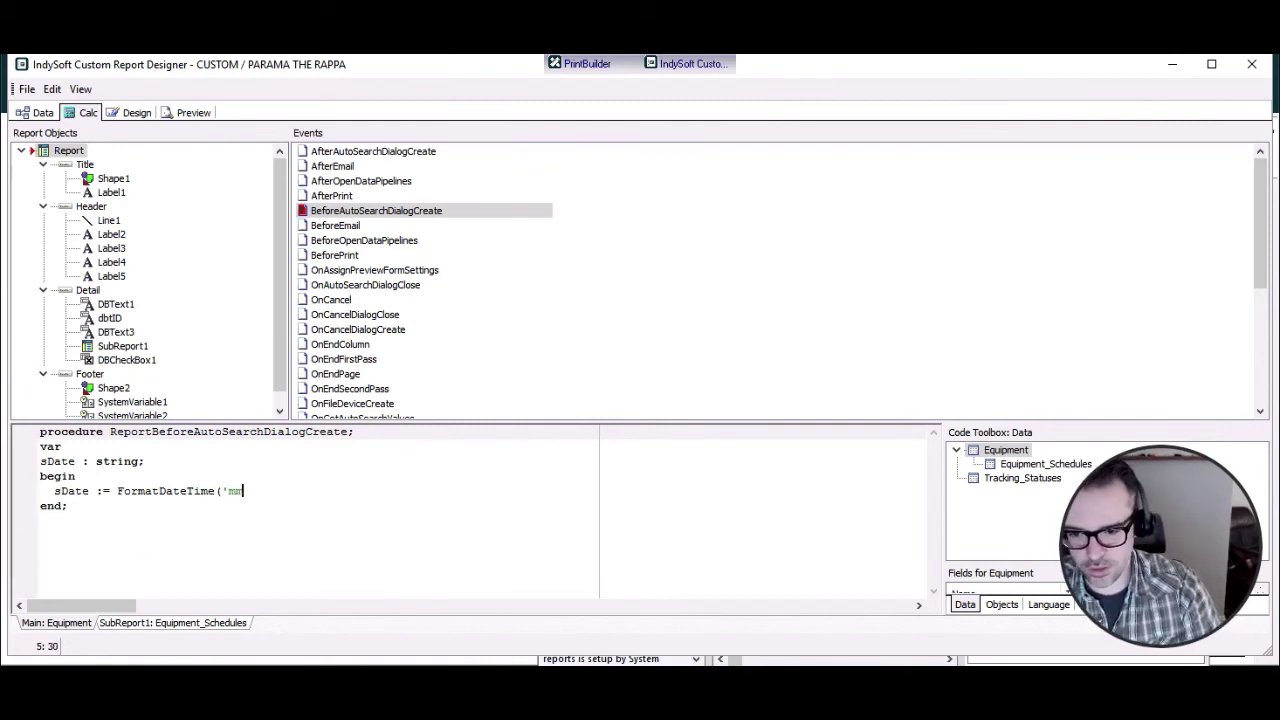
pyautogui.write('/dd/yy')
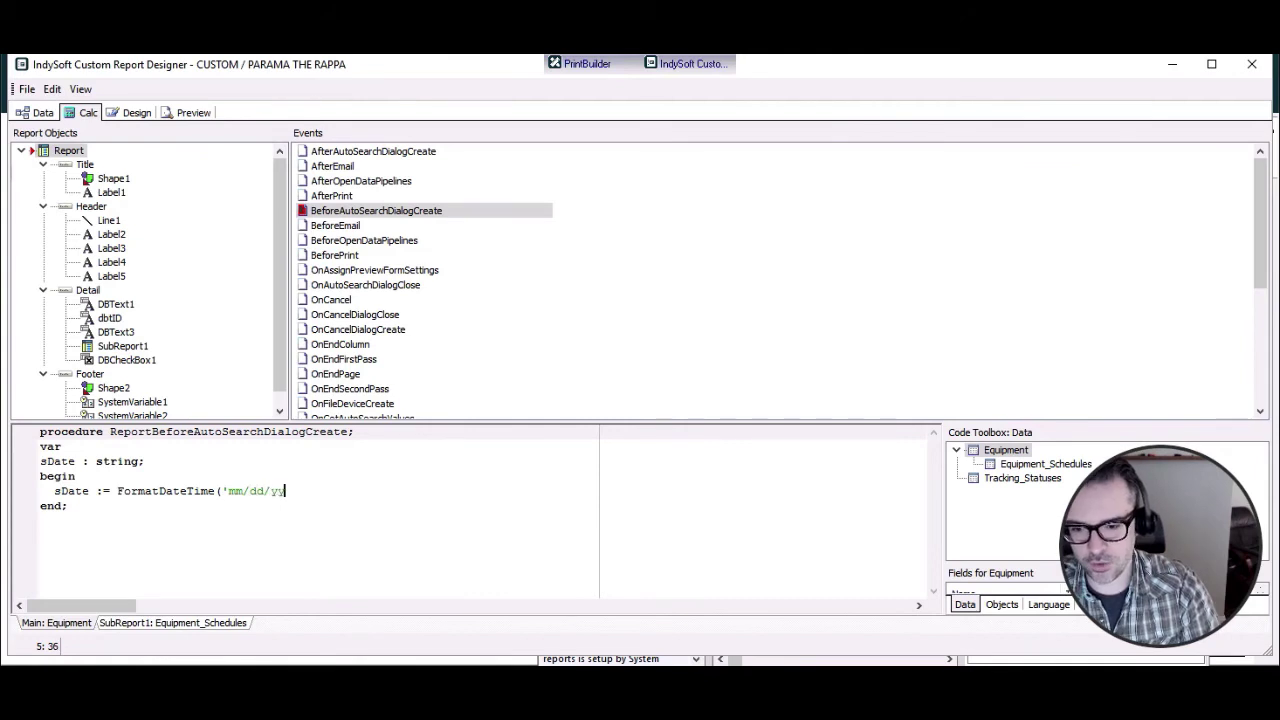
pyautogui.write("y',")
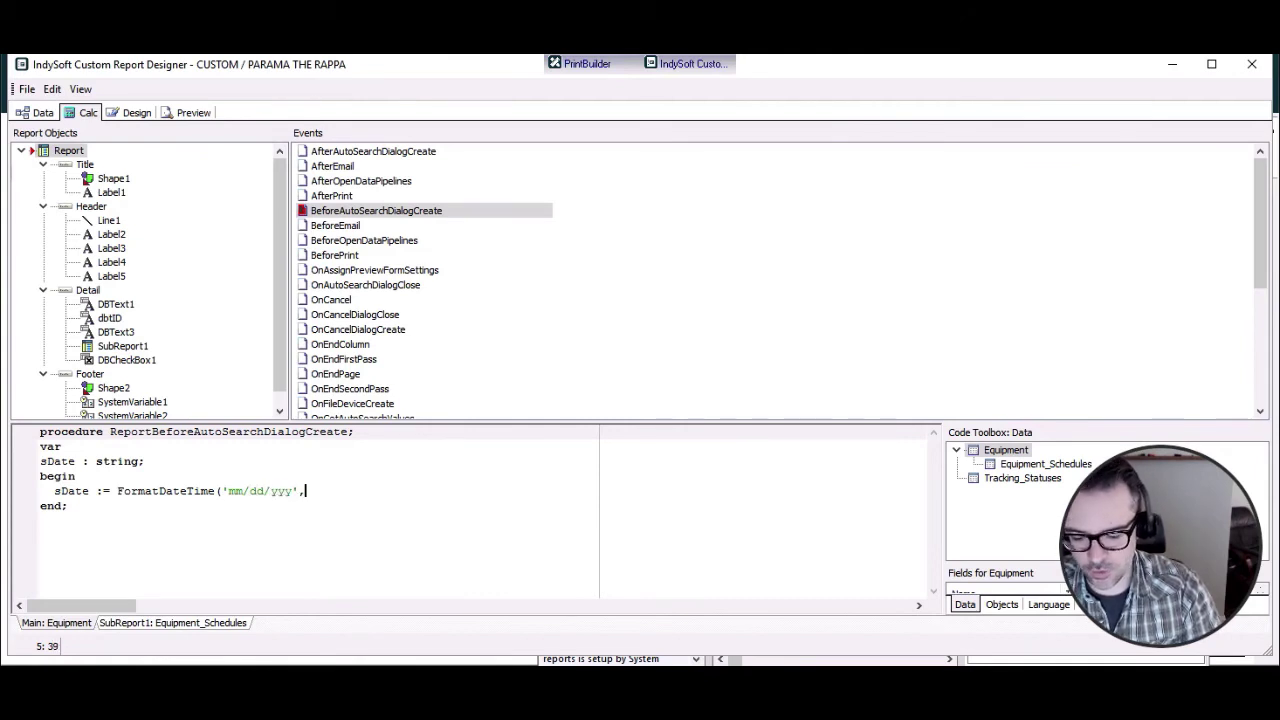
pyautogui.write('CurrentDate);')
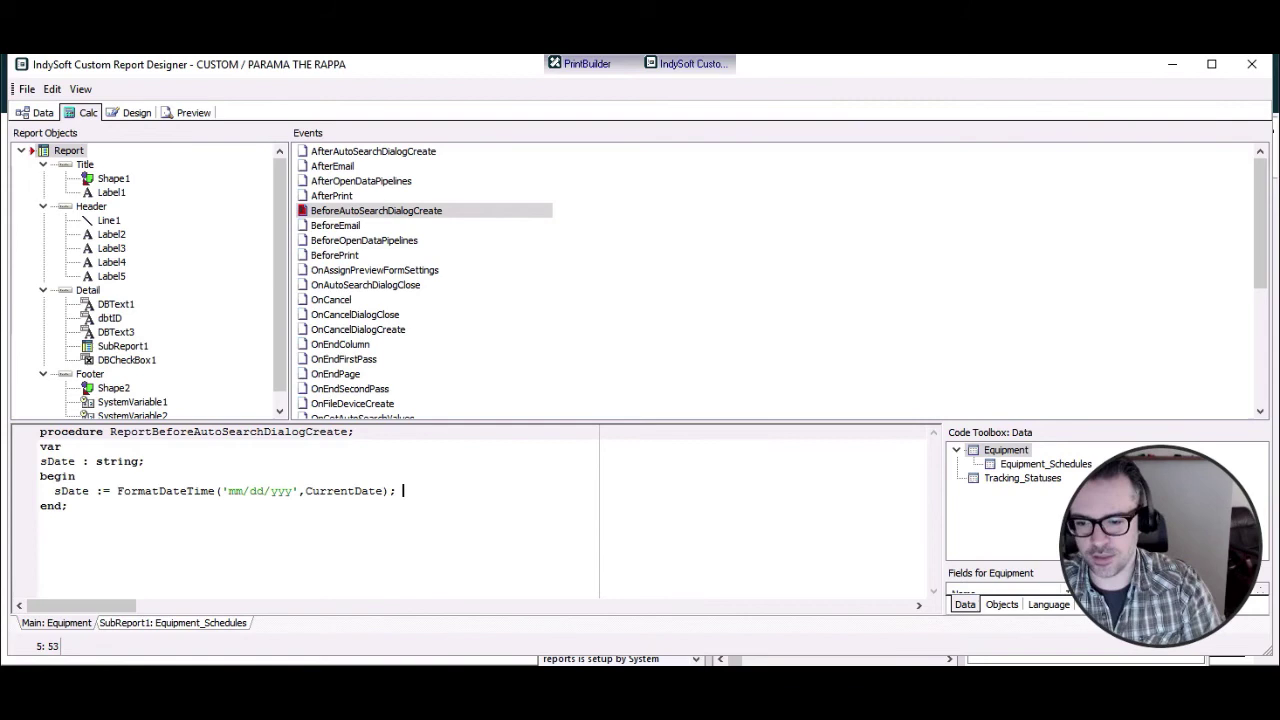
# Step: Assign sDate to report.parameters['TodaysDate'] on the next line and compile the code
pyautogui.press('Return')
pyautogui.write('reports.')
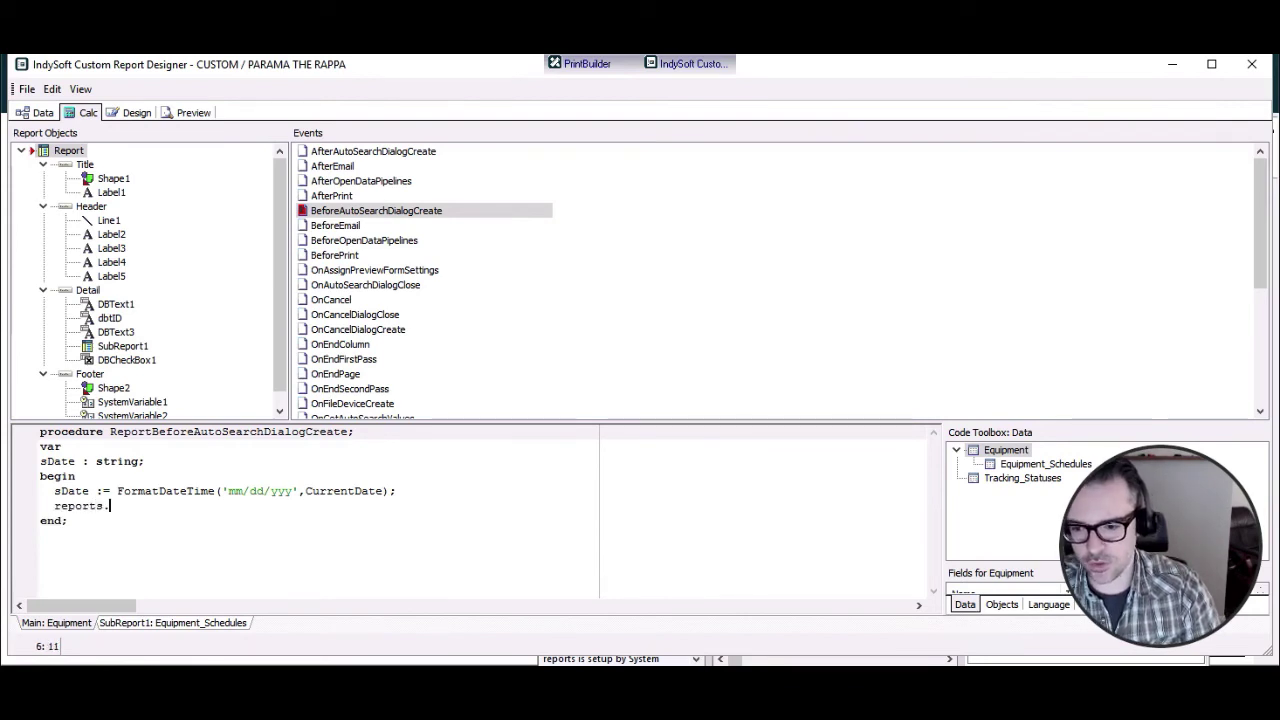
pyautogui.write('parame')
pyautogui.press('BackSpace')
pyautogui.press('BackSpace')
pyautogui.press('BackSpace')
pyautogui.press('BackSpace')
pyautogui.press('BackSpace')
pyautogui.press('BackSpace')
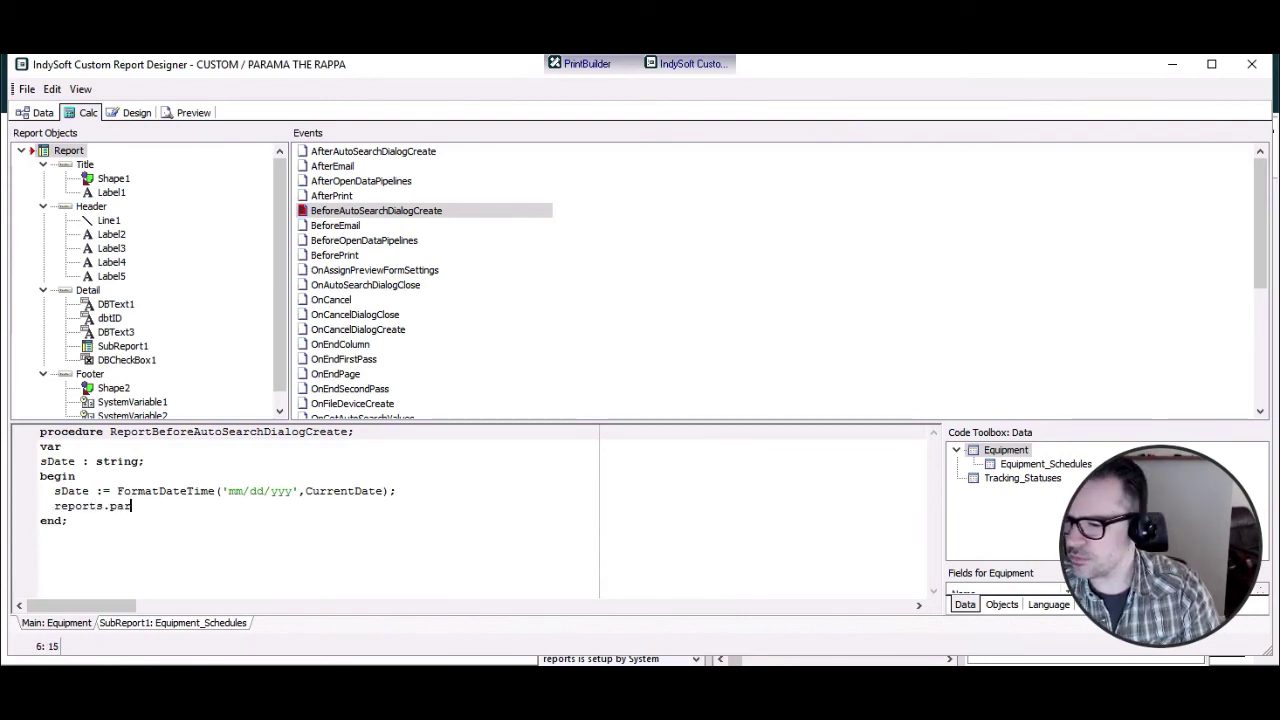
pyautogui.press('BackSpace')
pyautogui.press('BackSpace')
pyautogui.write('.pare')
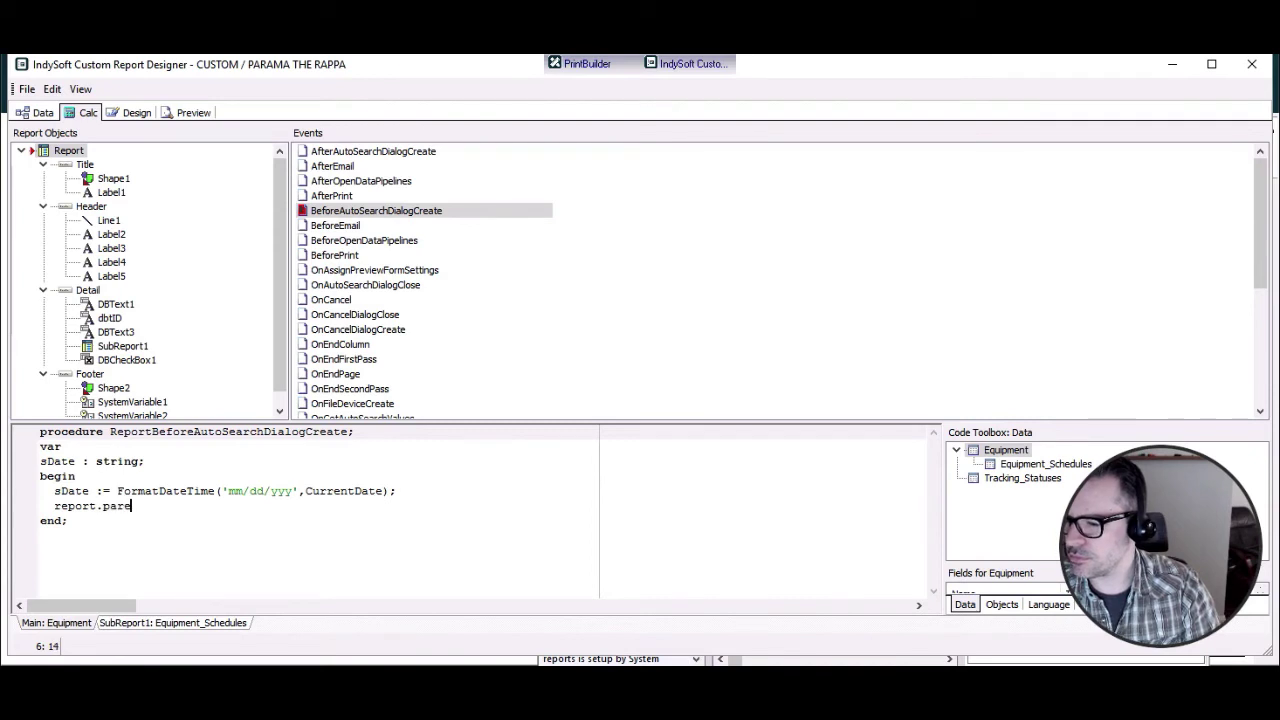
pyautogui.write('meters')
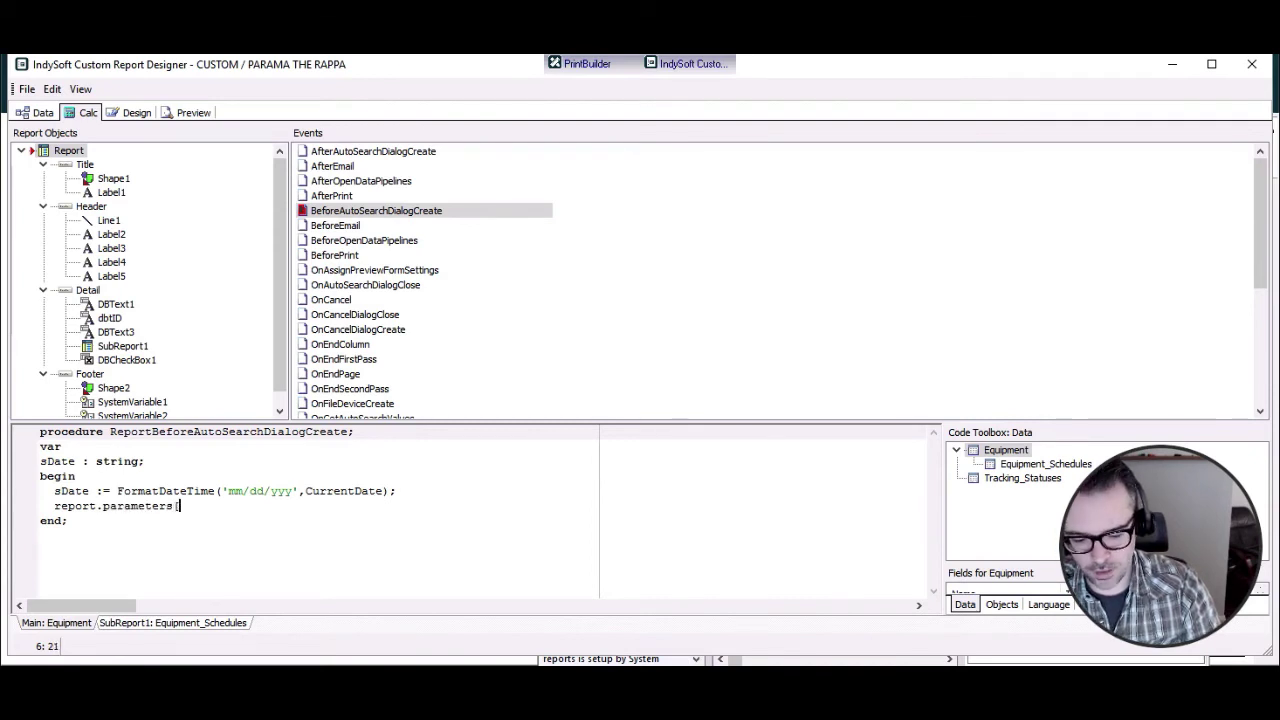
pyautogui.write("['Today")
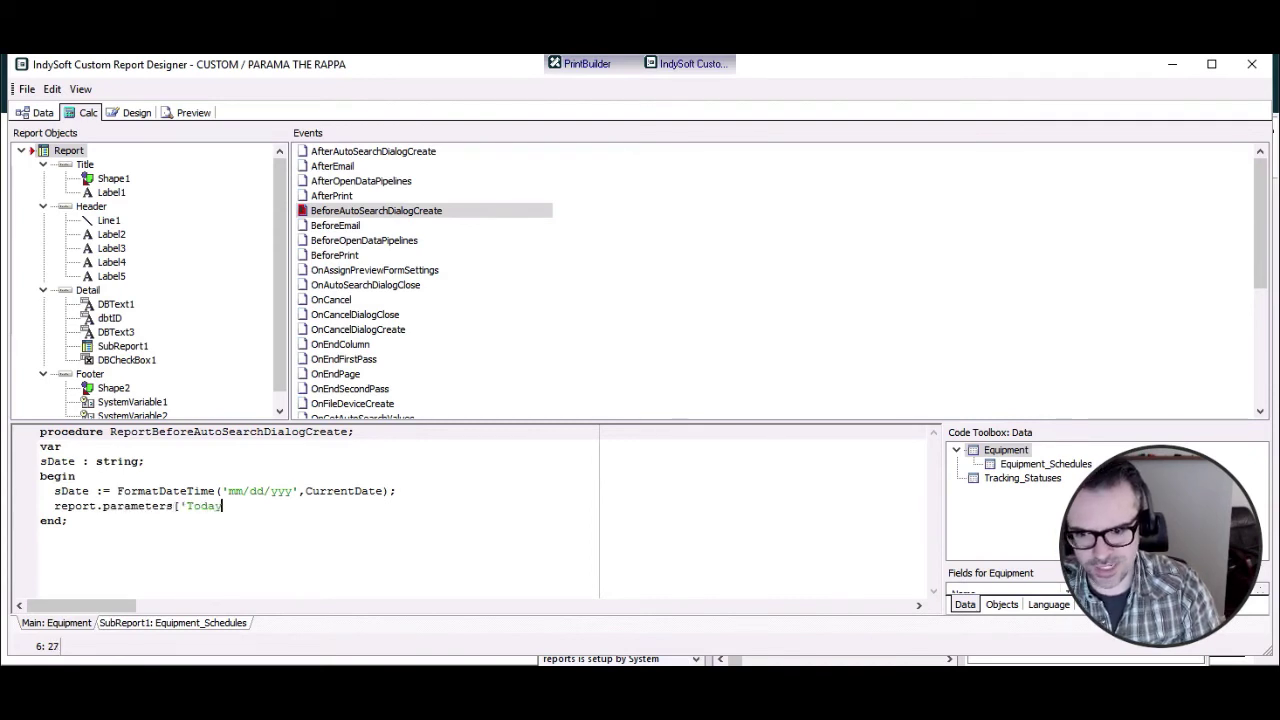
pyautogui.write('sDate')
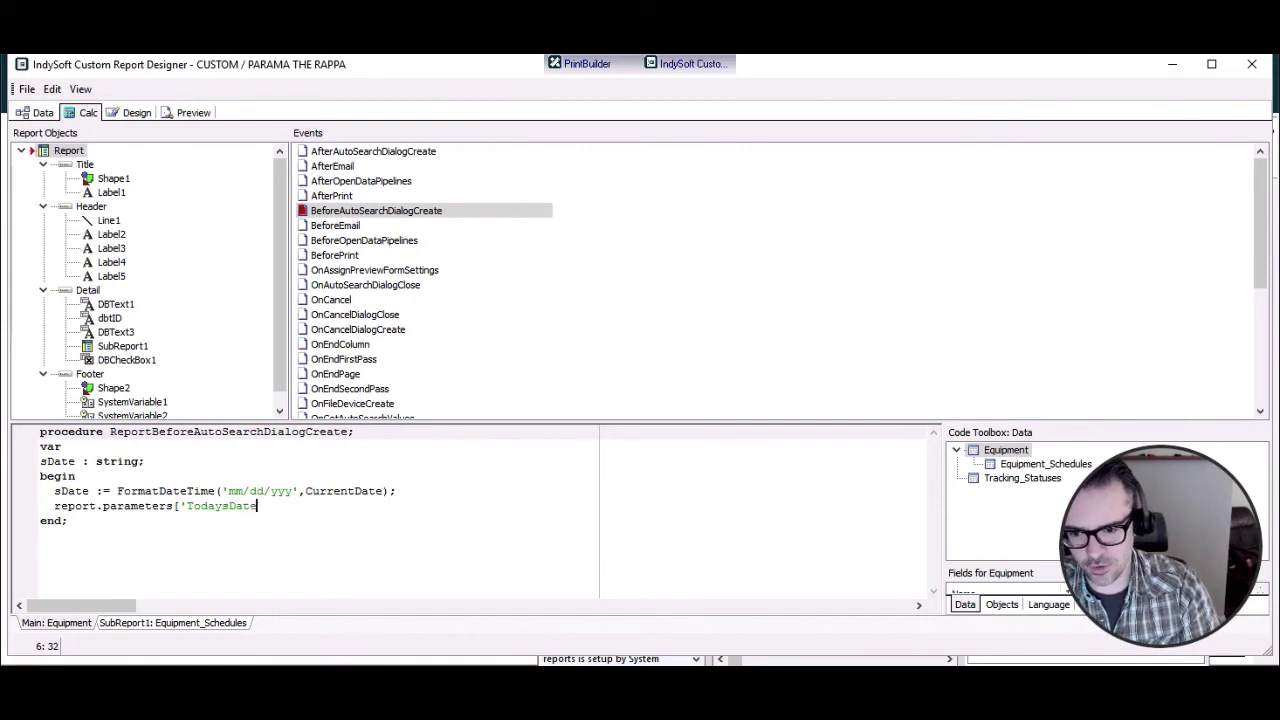
pyautogui.write("']")
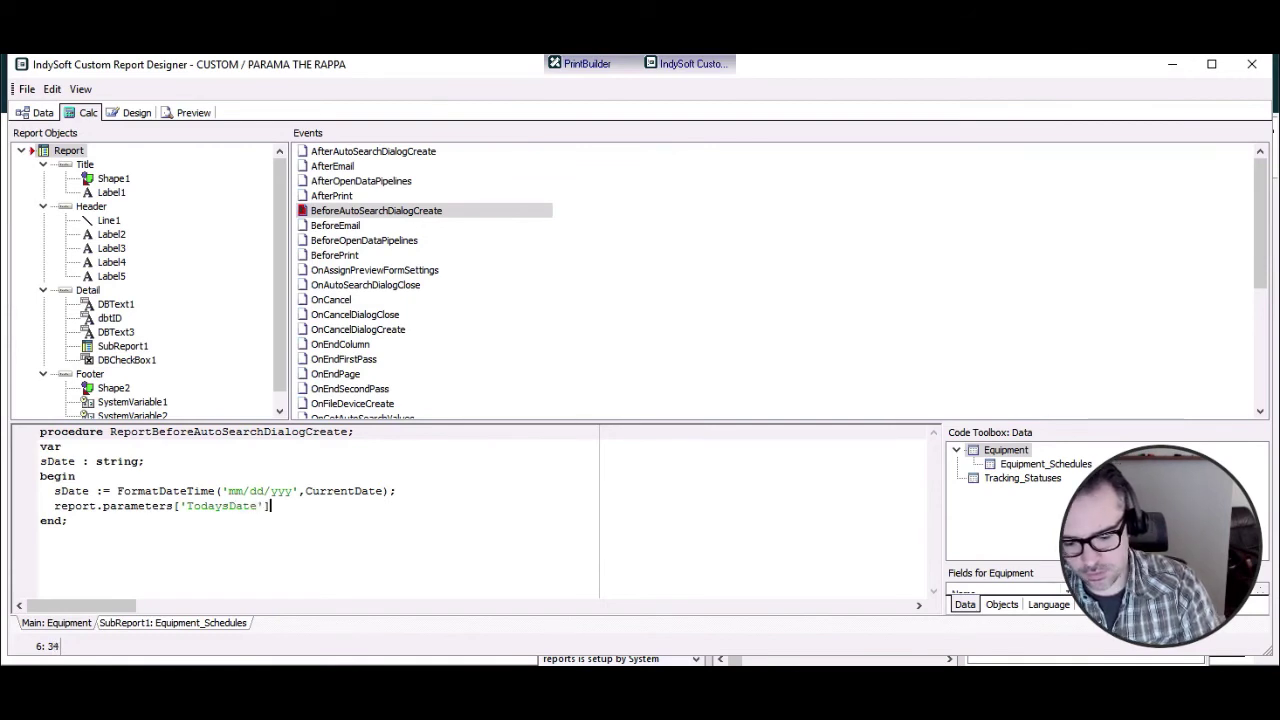
pyautogui.write(' := sDate;')
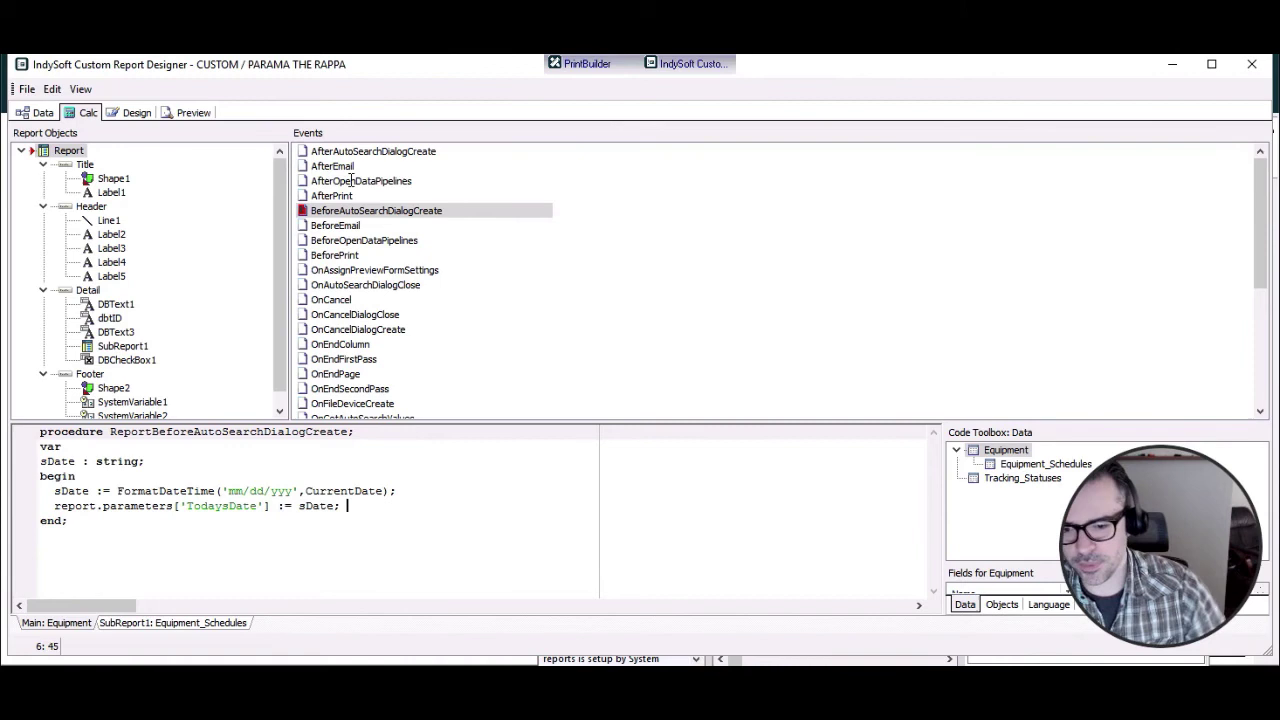
pyautogui.rightClick(414, 513)
pyautogui.click(470, 549)
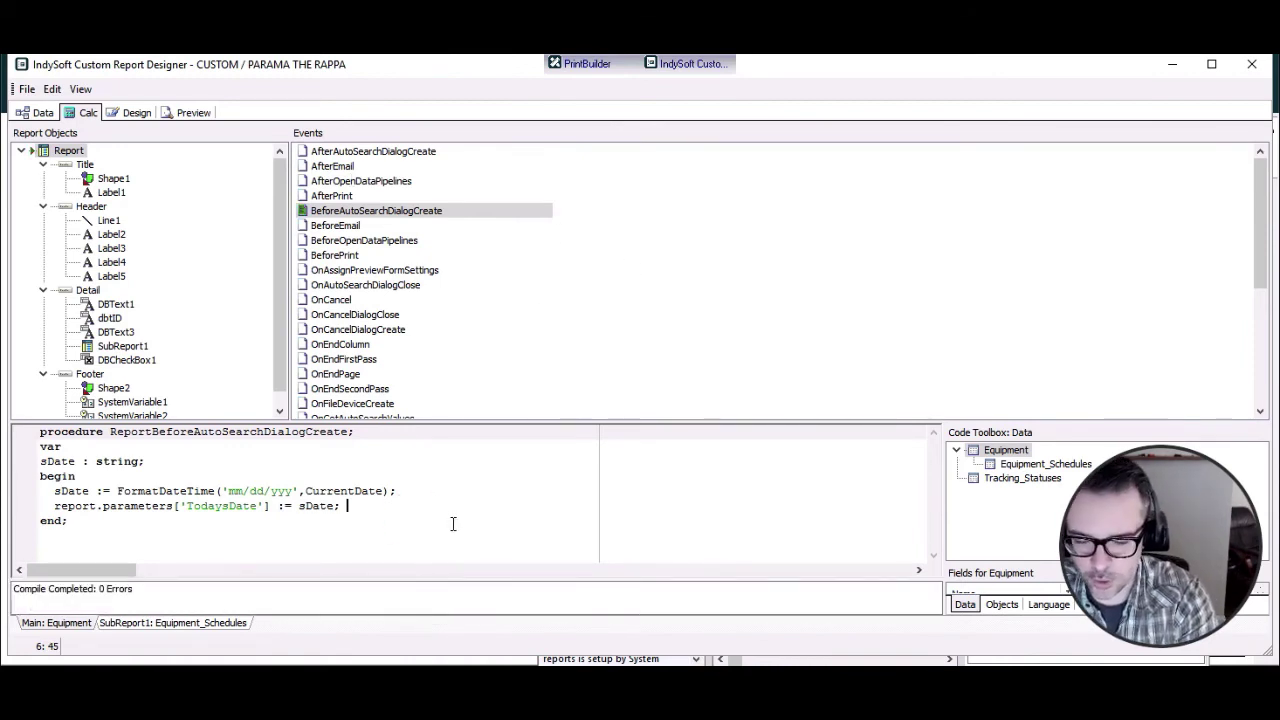
# Step: Preview the report, confirm its search shows Due Date 02/08/2021, then return to Design
pyautogui.click(193, 113)
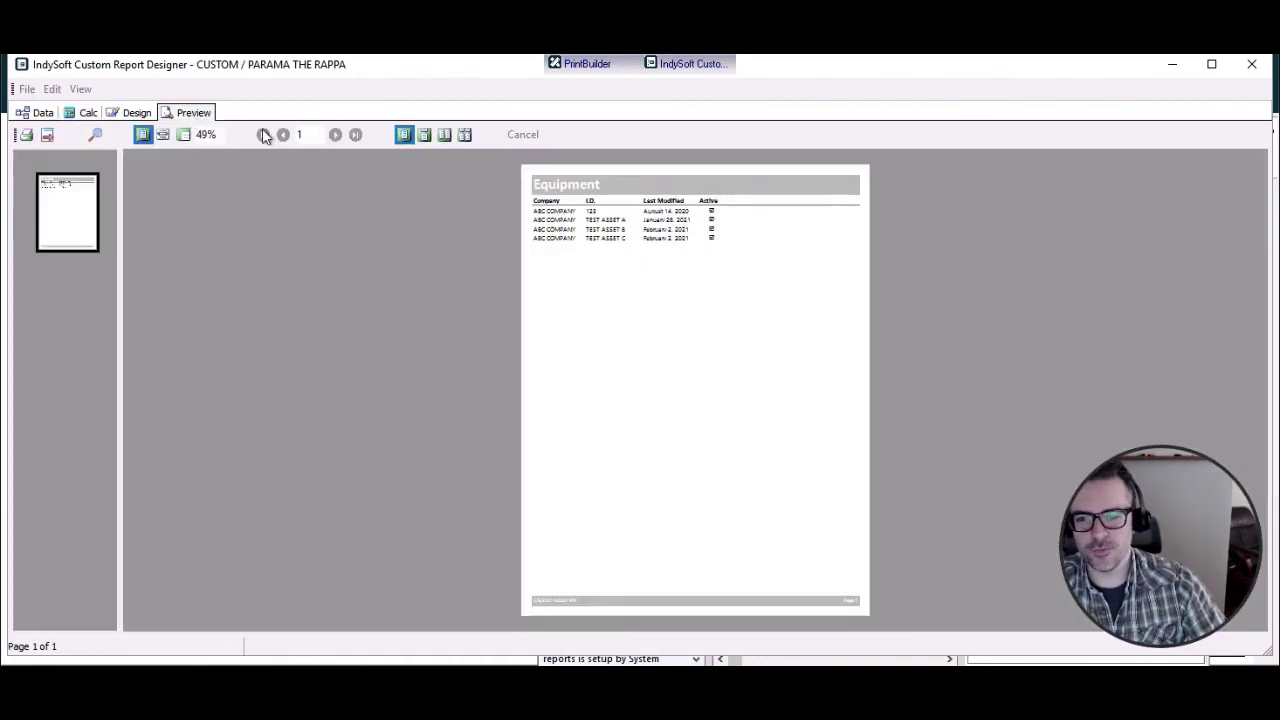
pyautogui.click(97, 136)
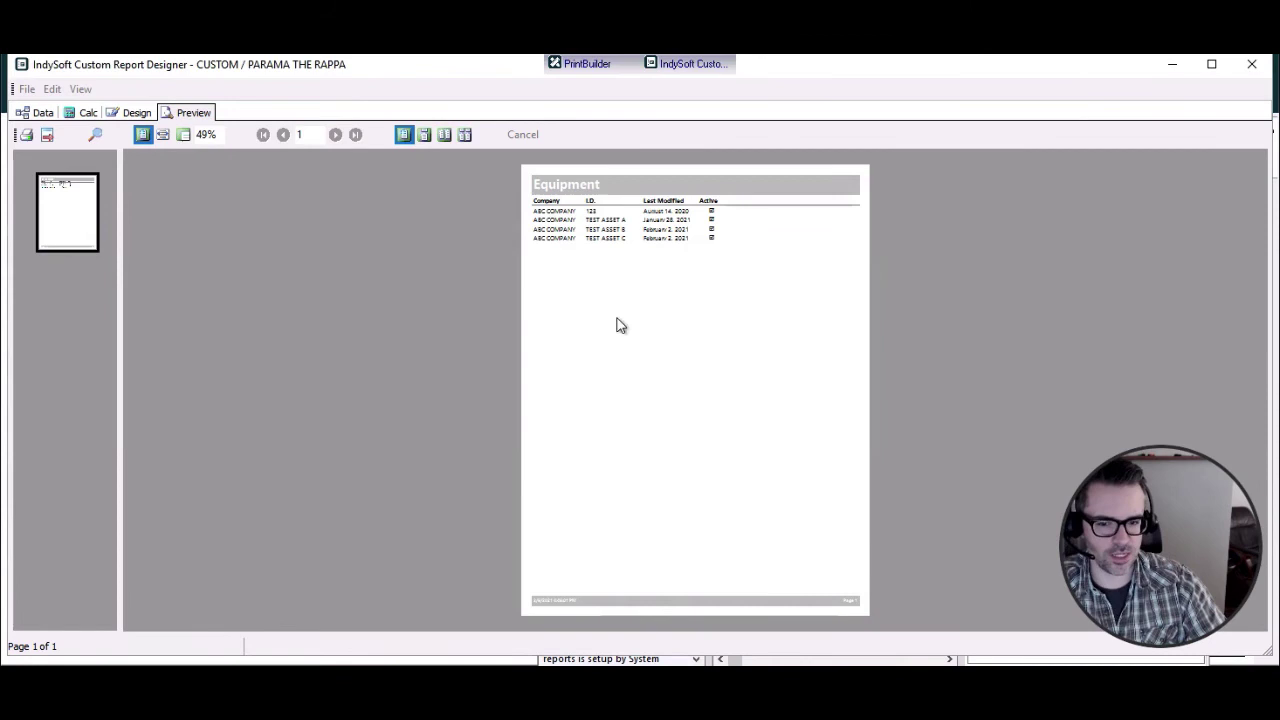
pyautogui.click(133, 113)
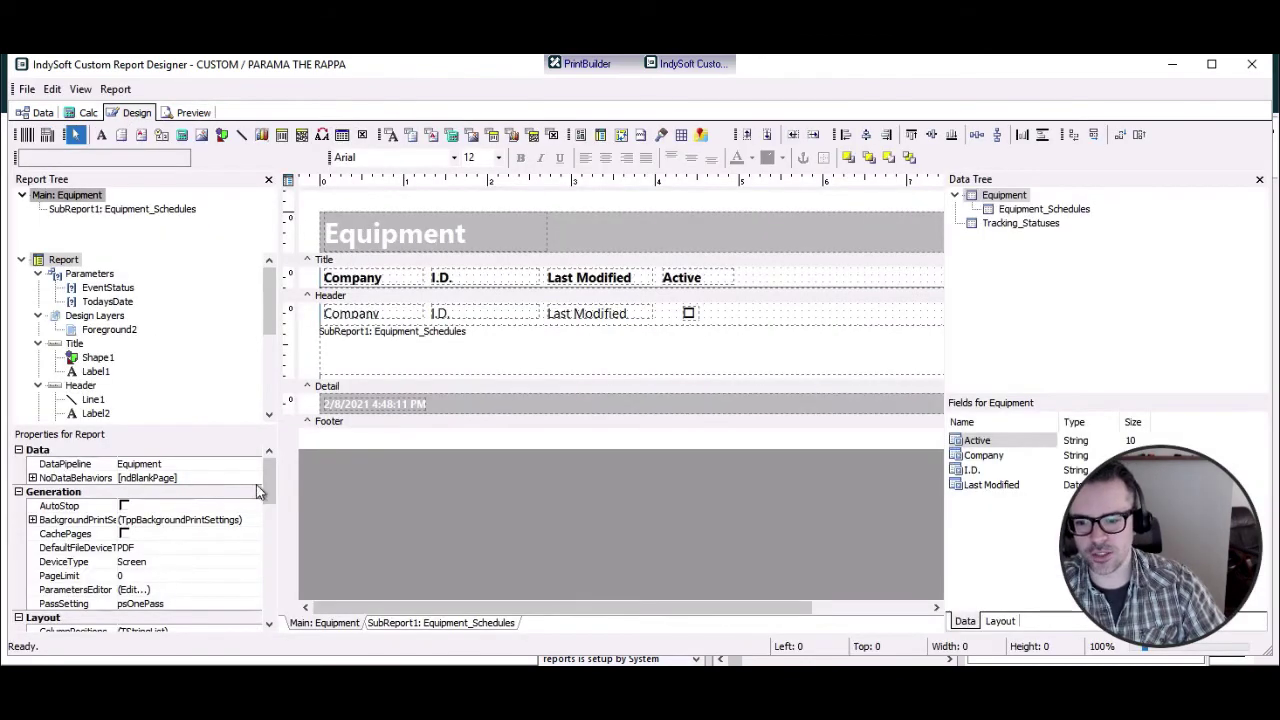
# Step: Inspect the TodaysDate parameter's properties in the Report Tree, then return to the Calc code
pyautogui.moveTo(269, 478); pyautogui.dragTo(133, 314)
pyautogui.click(108, 301)
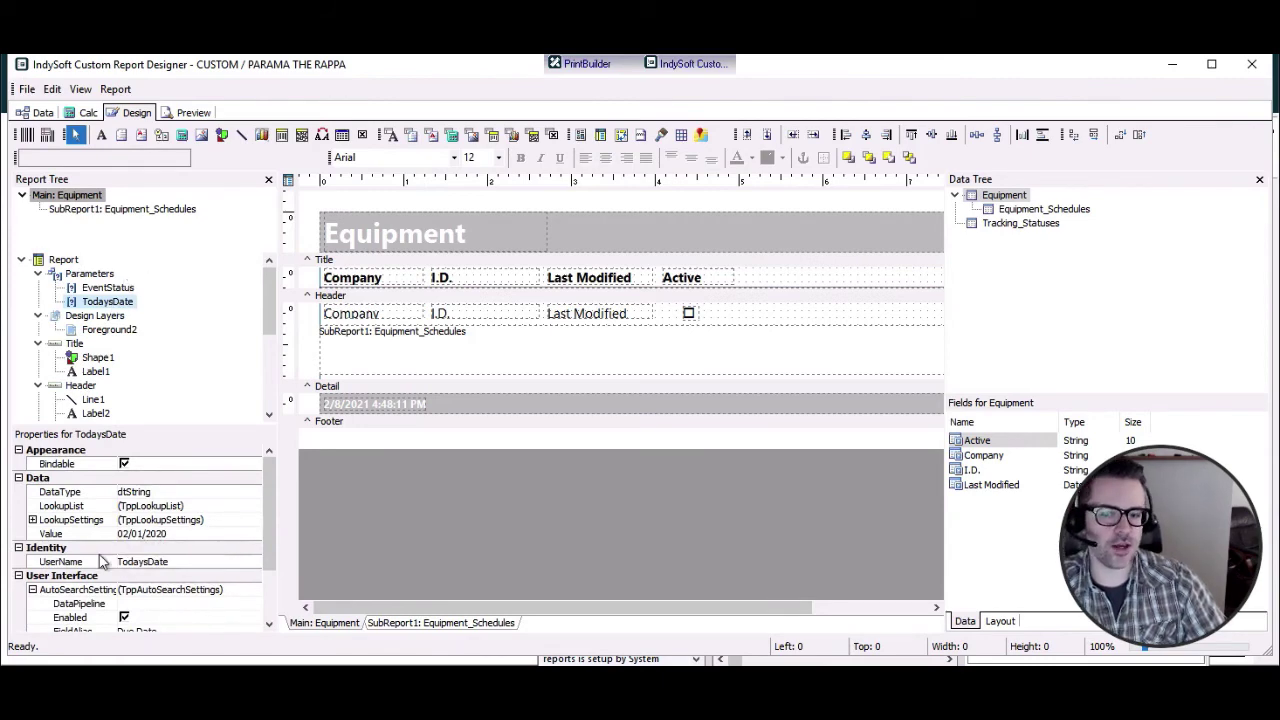
pyautogui.click(86, 112)
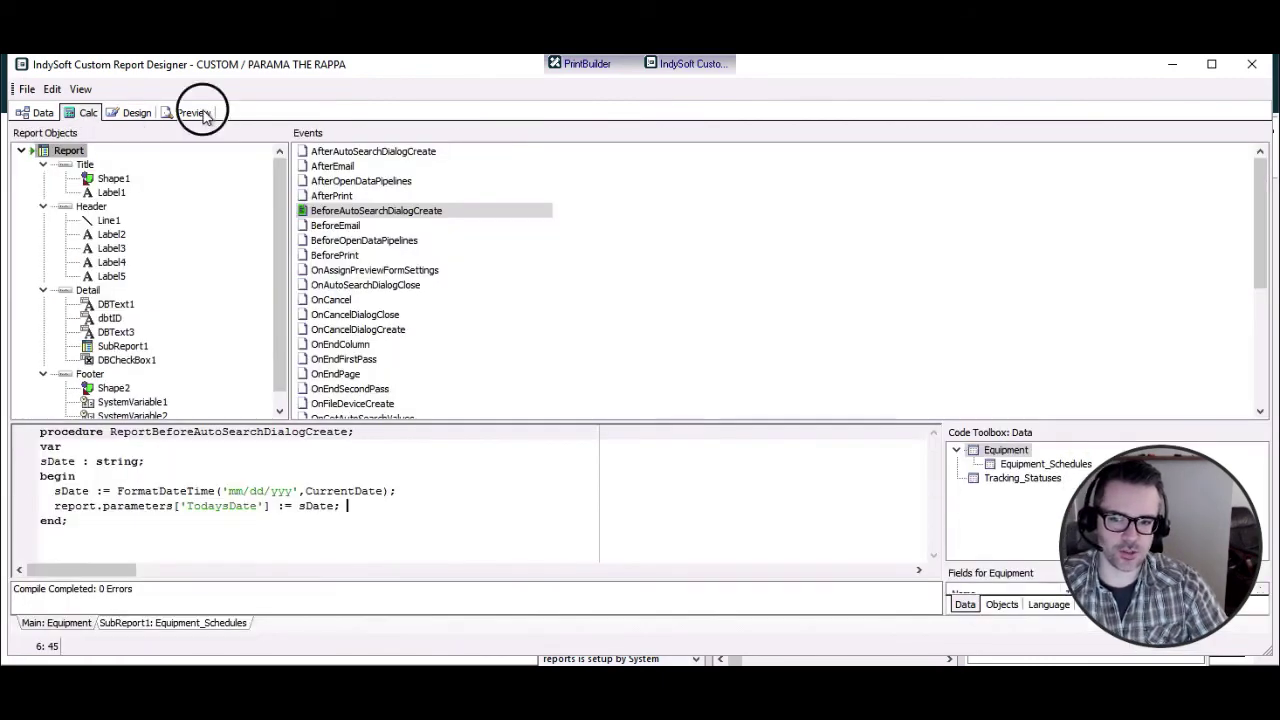
# Step: Preview the report again and open its Search, showing Due Date pre-filled as 02/08/2021
pyautogui.click(193, 112)
pyautogui.click(98, 134)
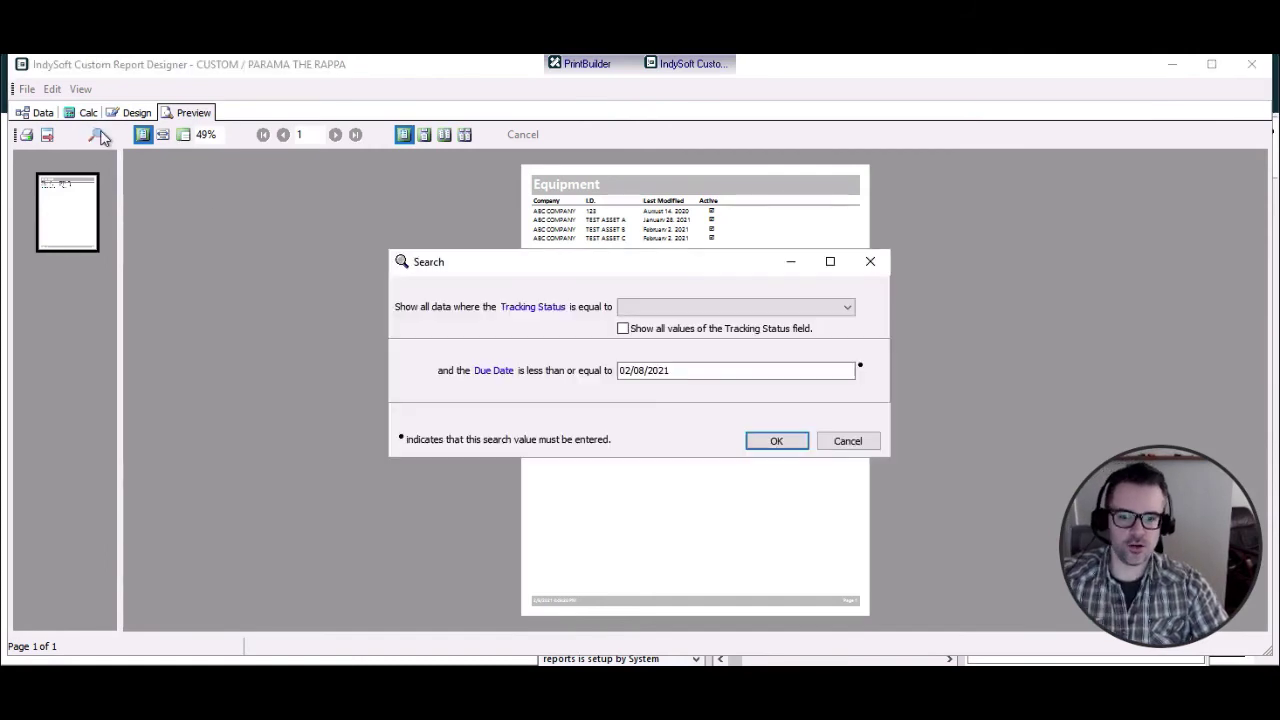